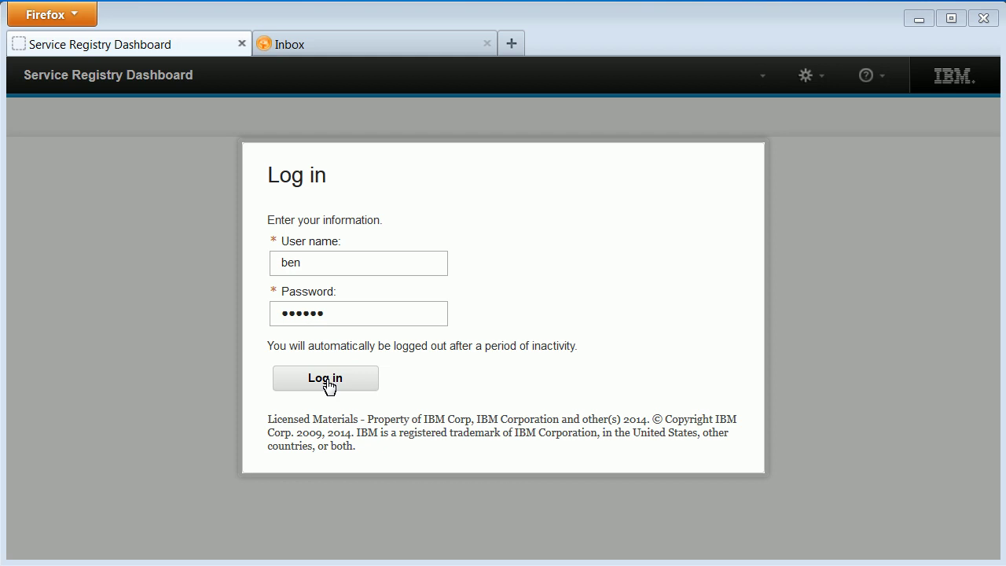
Log in, search for all items of type Business Service, and open the details of Account eligibility.
left_click(329, 384)
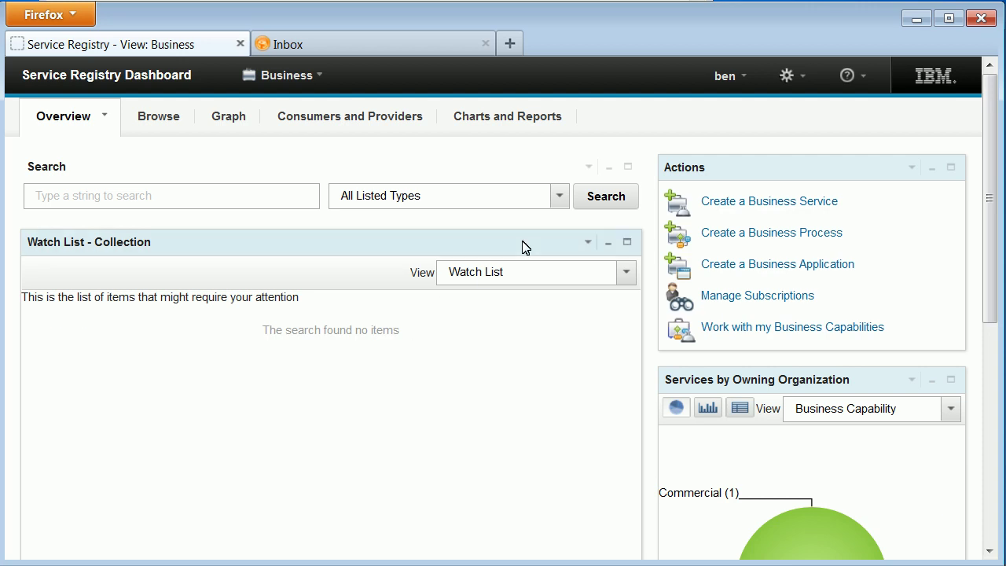
left_click(557, 202)
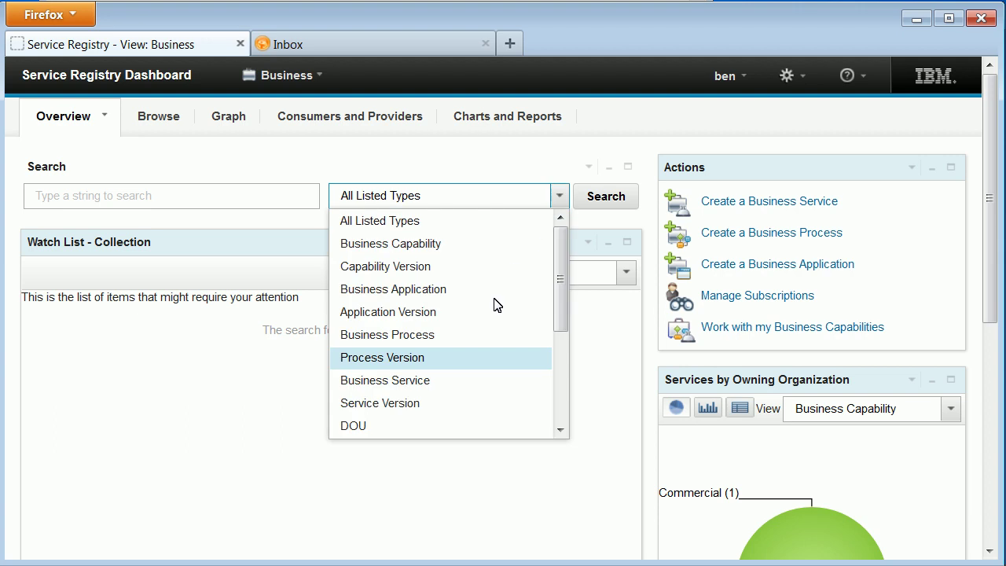
left_click(448, 384)
left_click(605, 197)
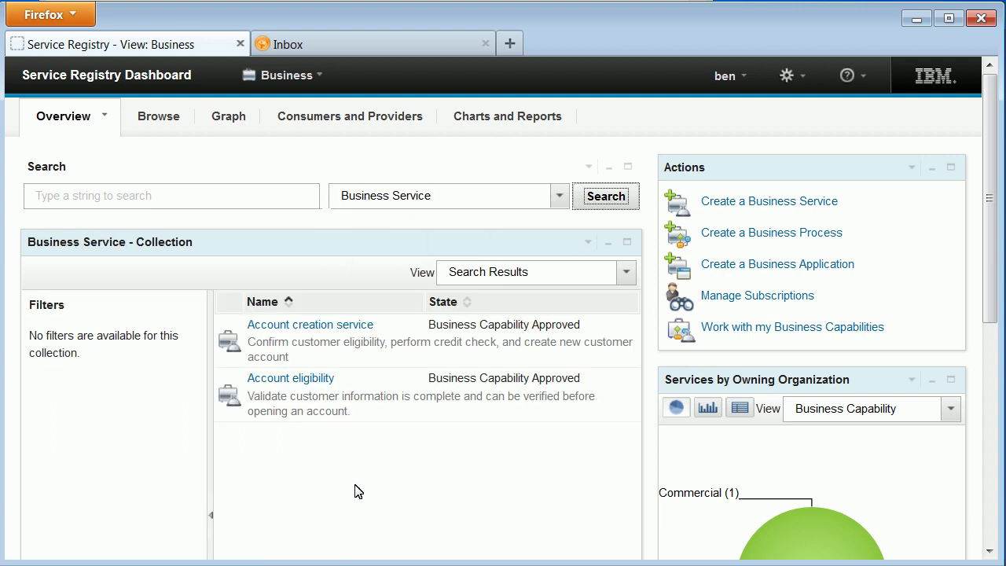
left_click(301, 378)
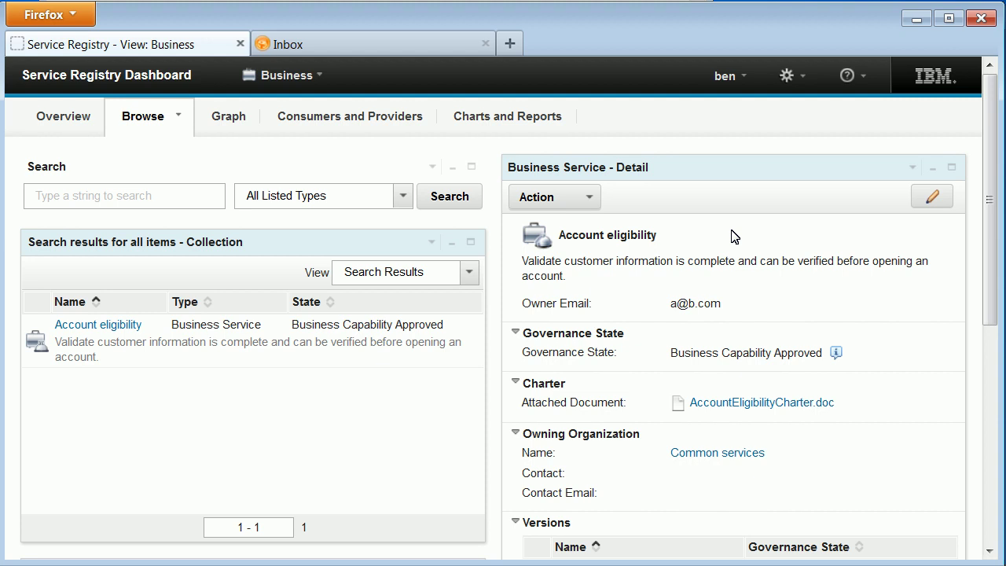
Subscribe to Account eligibility with the subscriber's email address, keeping English as the language and enabling notification if it is updated.
left_click(592, 205)
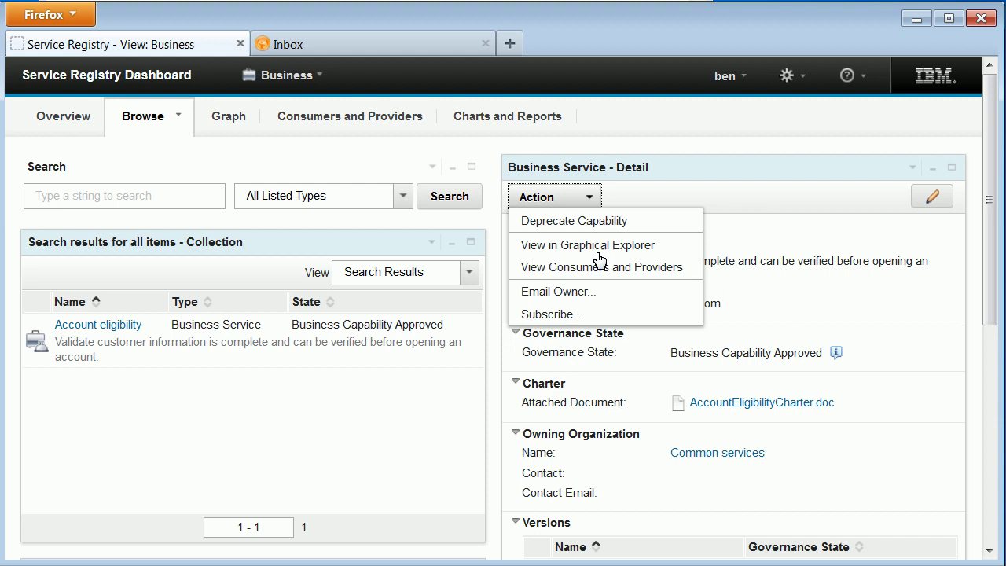
left_click(529, 315)
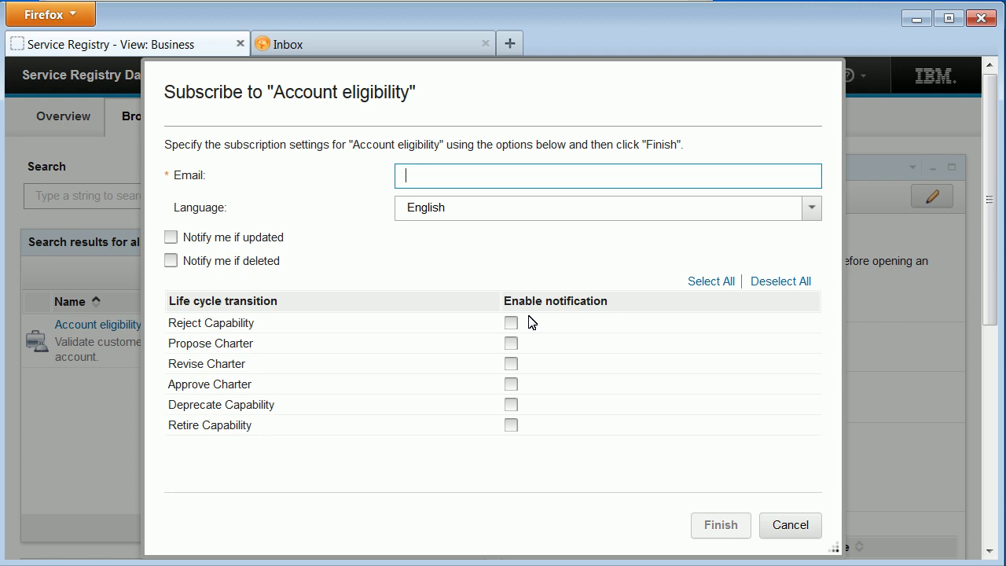
key("ctrl+v")
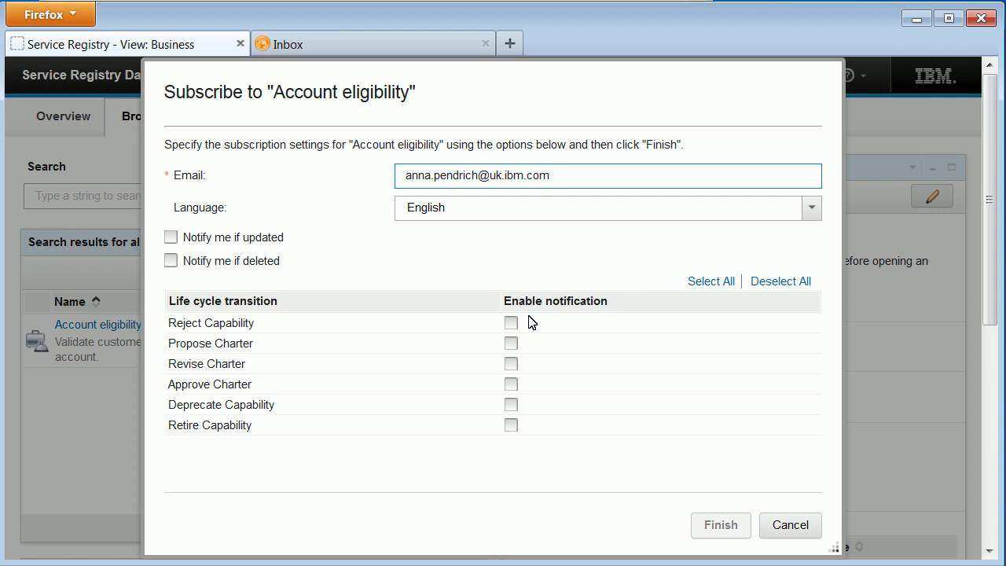
left_click(497, 216)
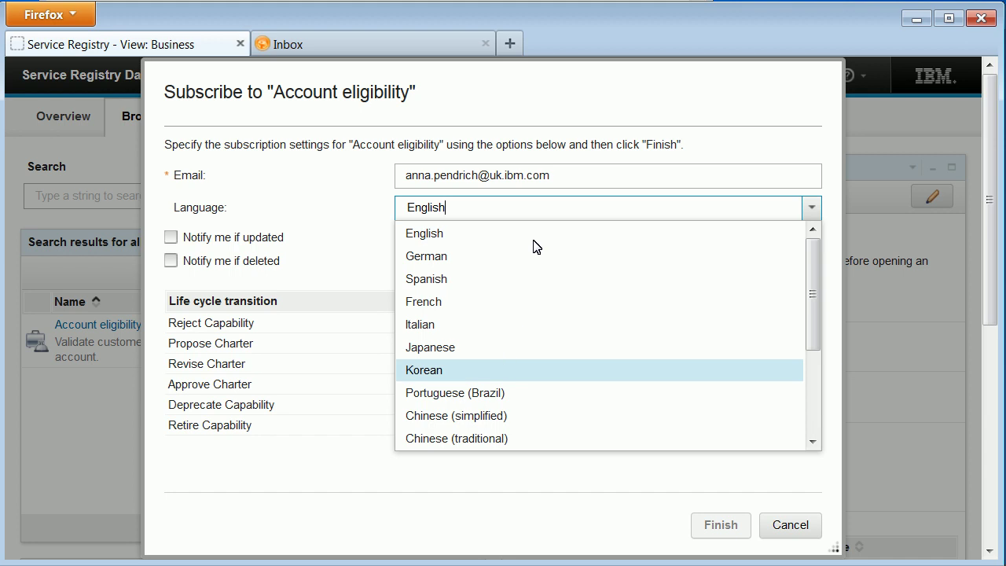
left_click(542, 208)
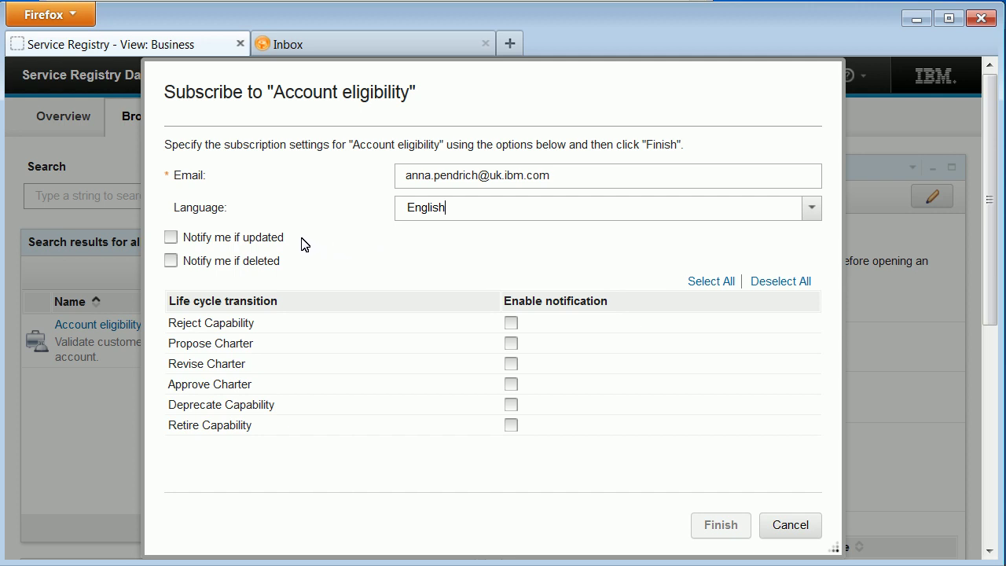
left_click(170, 237)
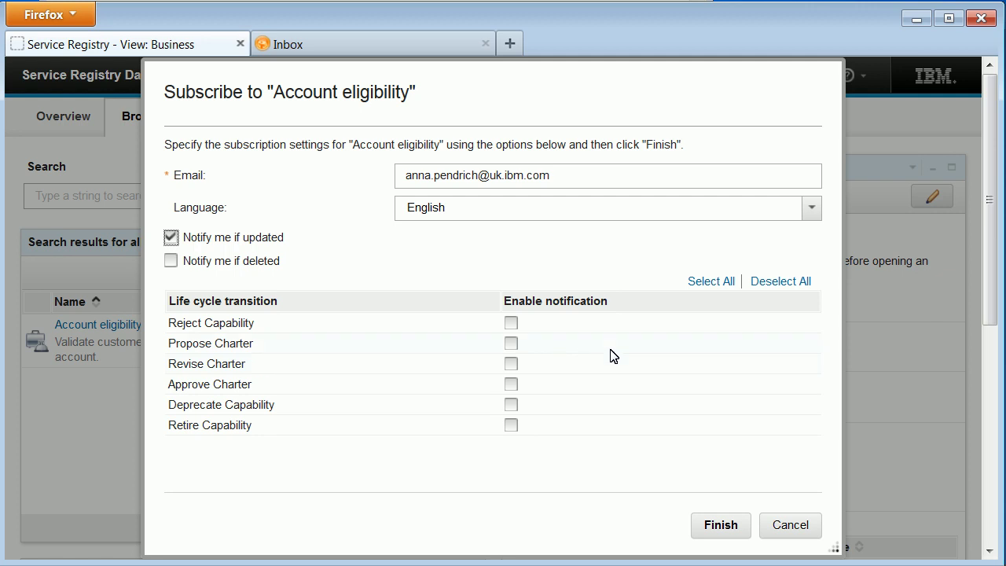
left_click(716, 532)
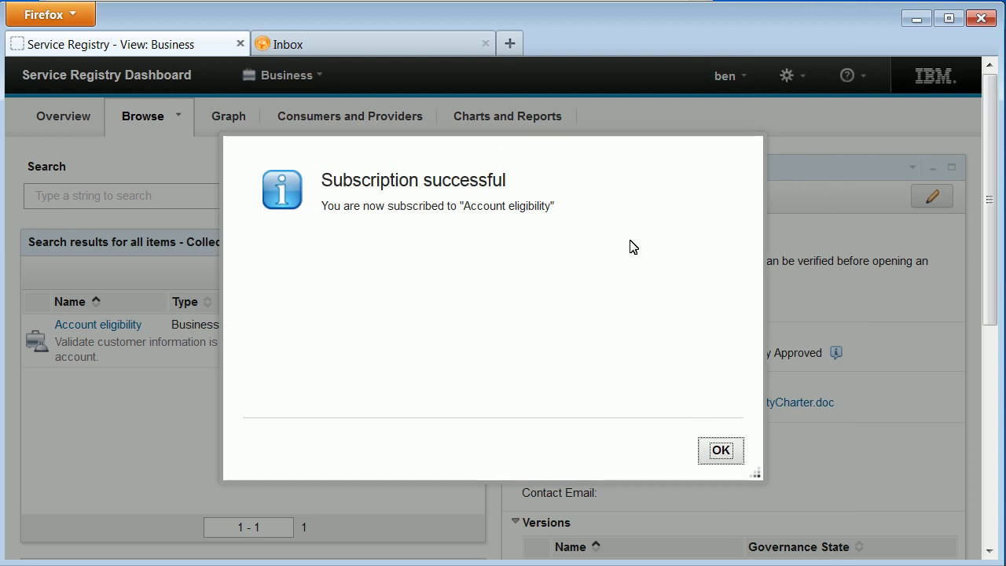
left_click(720, 451)
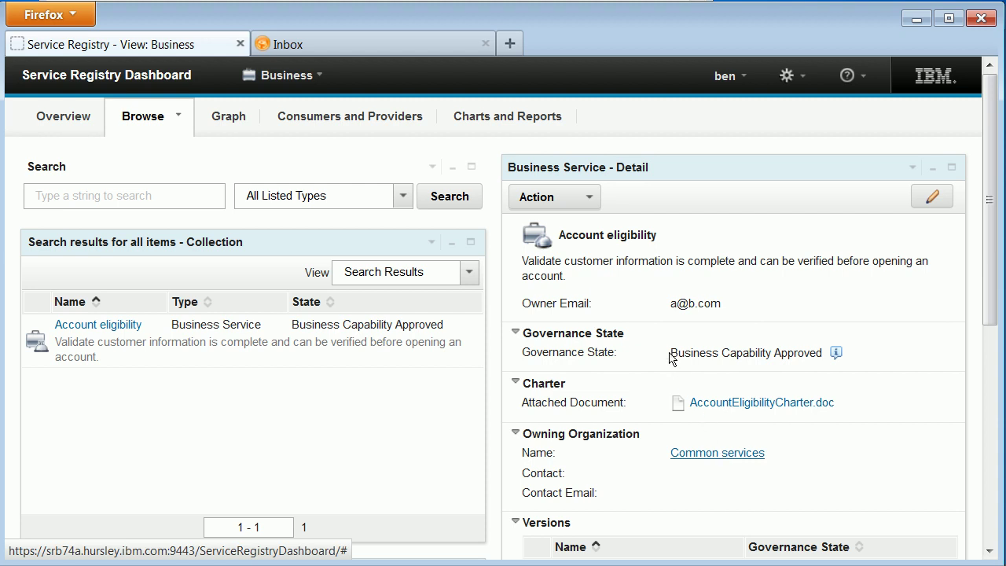
Review the existing subscriptions to the Account eligibility service from its detail view, then close the list.
left_click(589, 206)
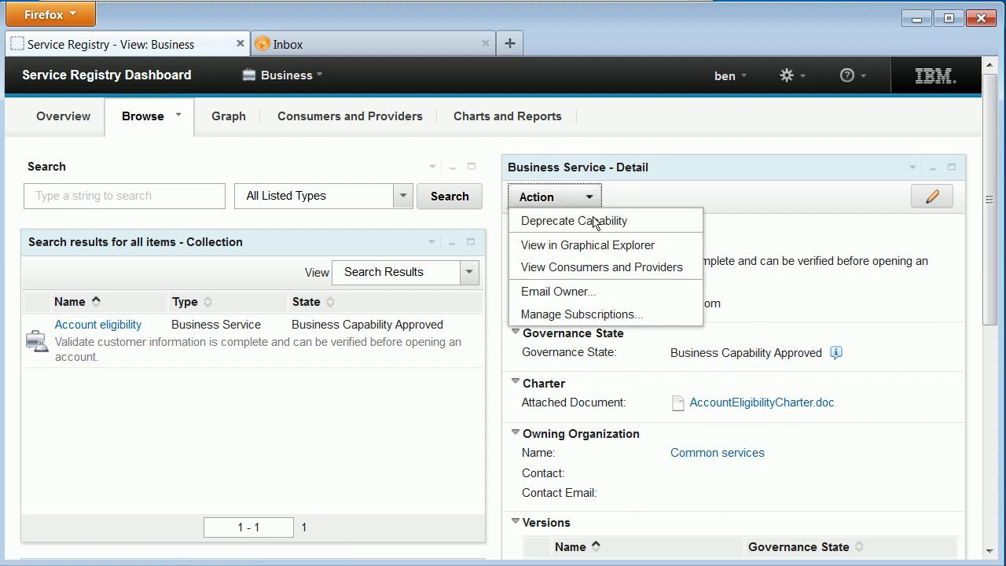
left_click(670, 314)
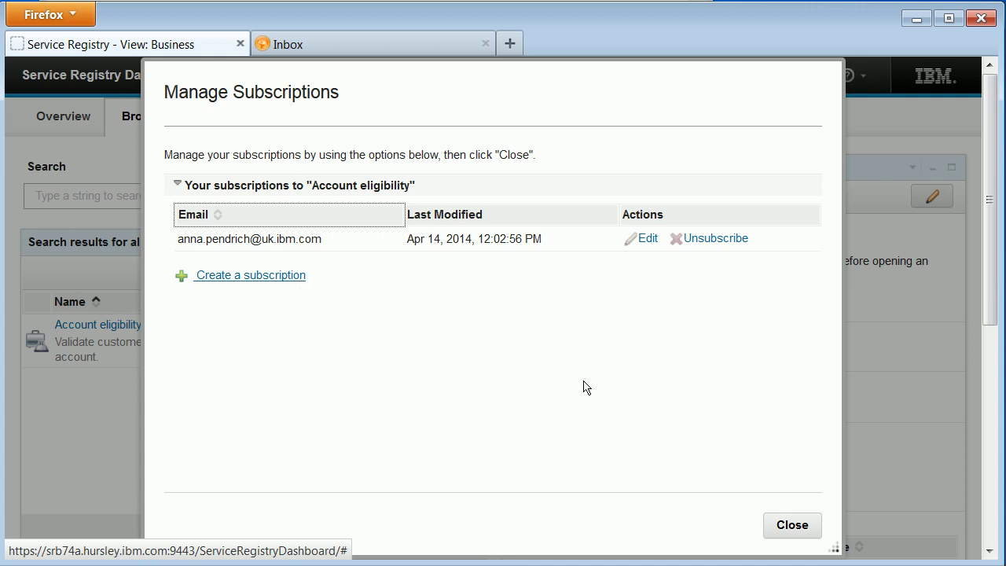
left_click(792, 527)
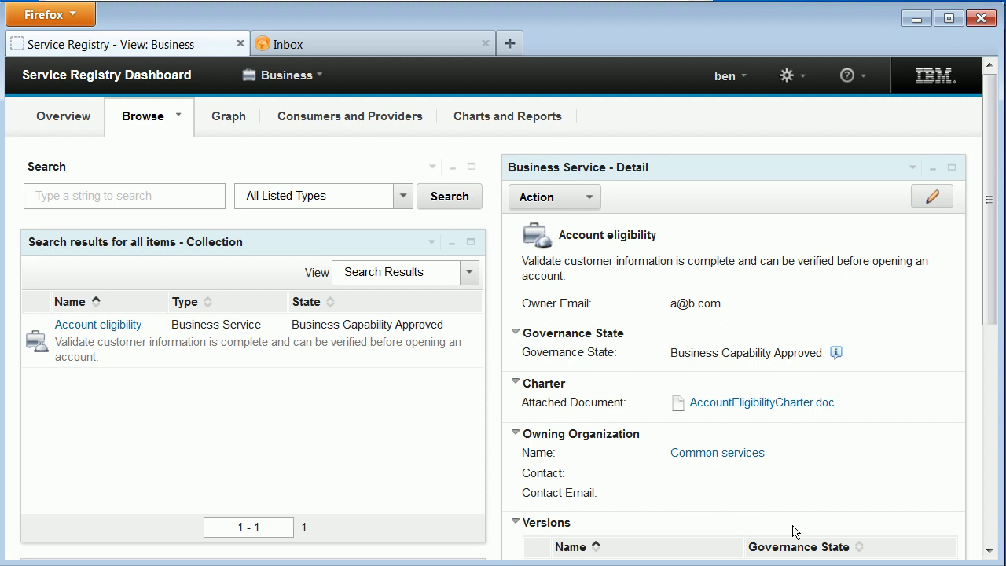
Return to the overview and review the full list of your own subscriptions across all items.
left_click(69, 126)
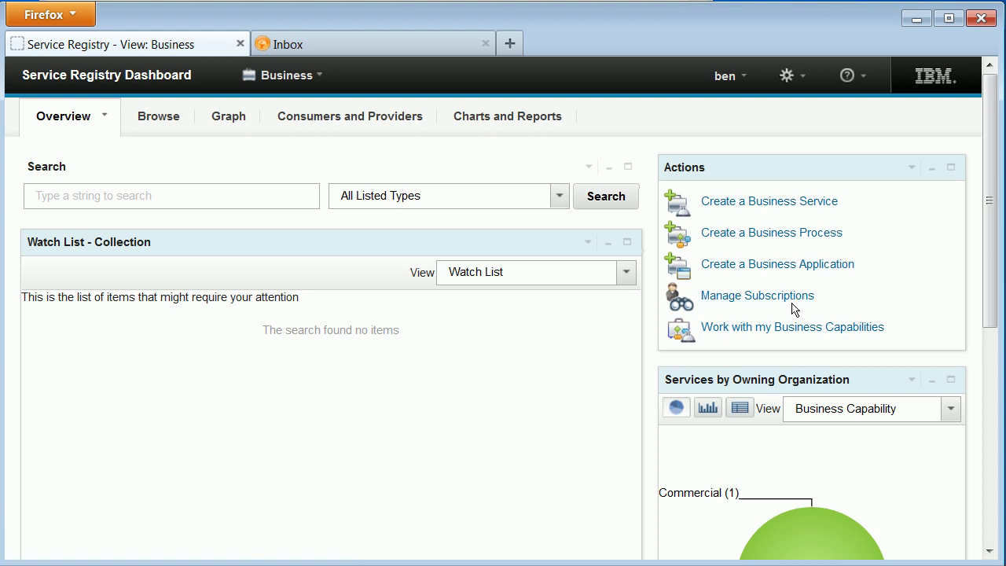
left_click(788, 299)
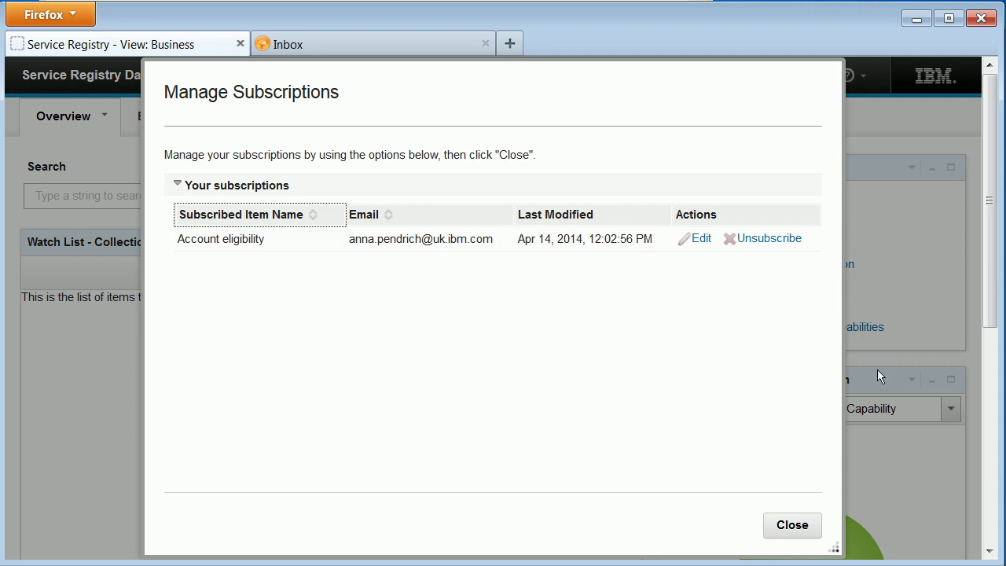
key("Escape")
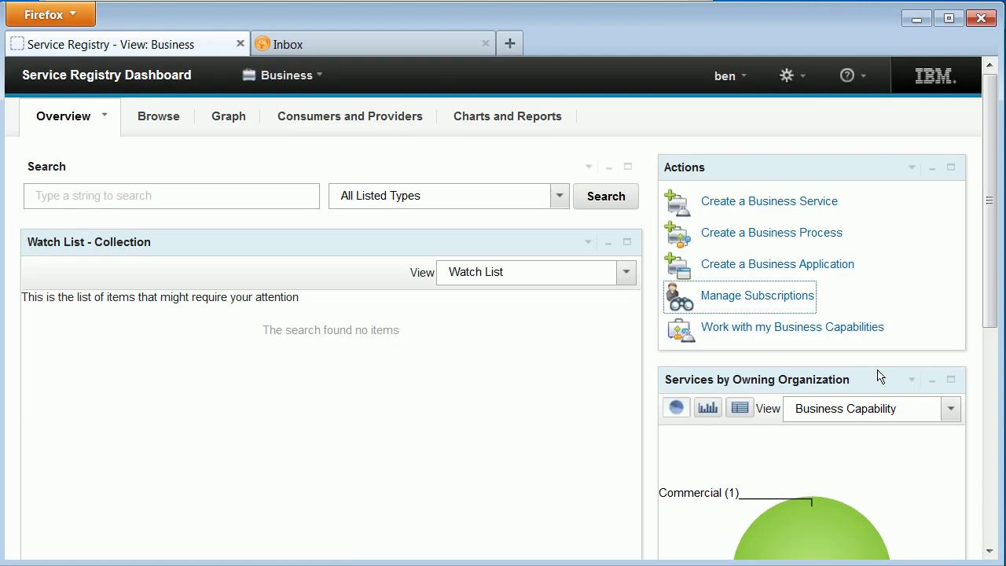
Log out of the current account and log in as user all, entering the account password.
left_click(701, 87)
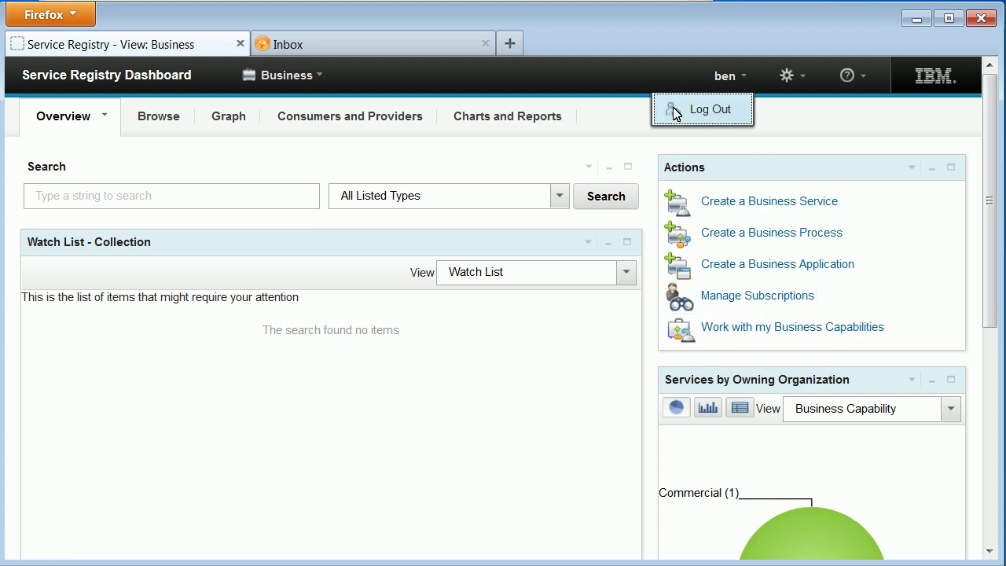
left_click(691, 110)
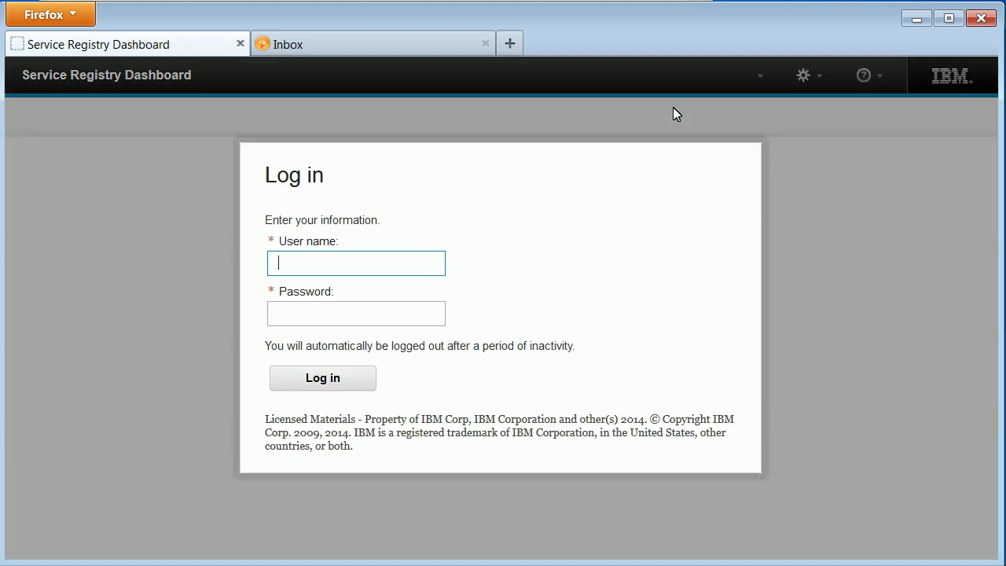
type("all")
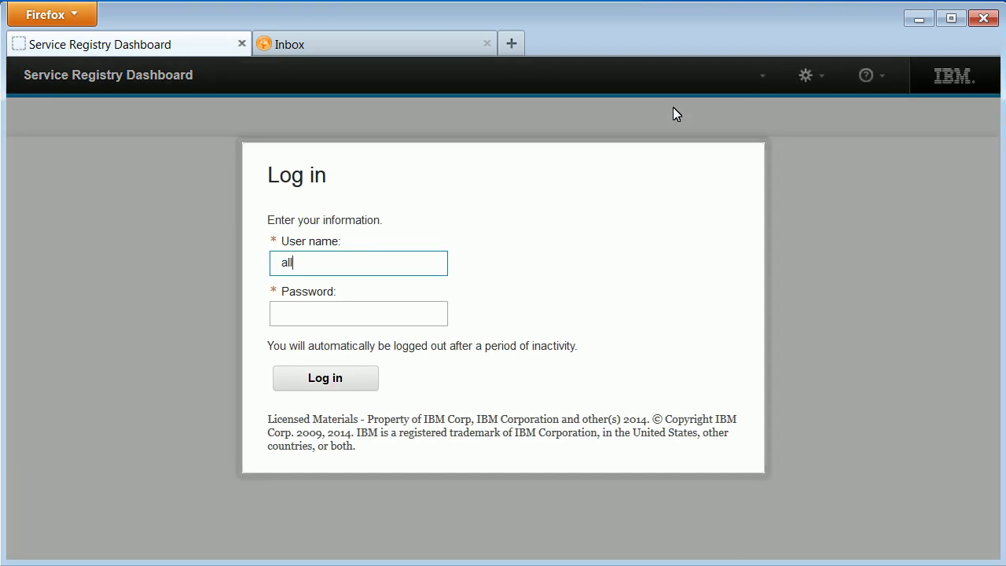
key("Tab")
type("••••")
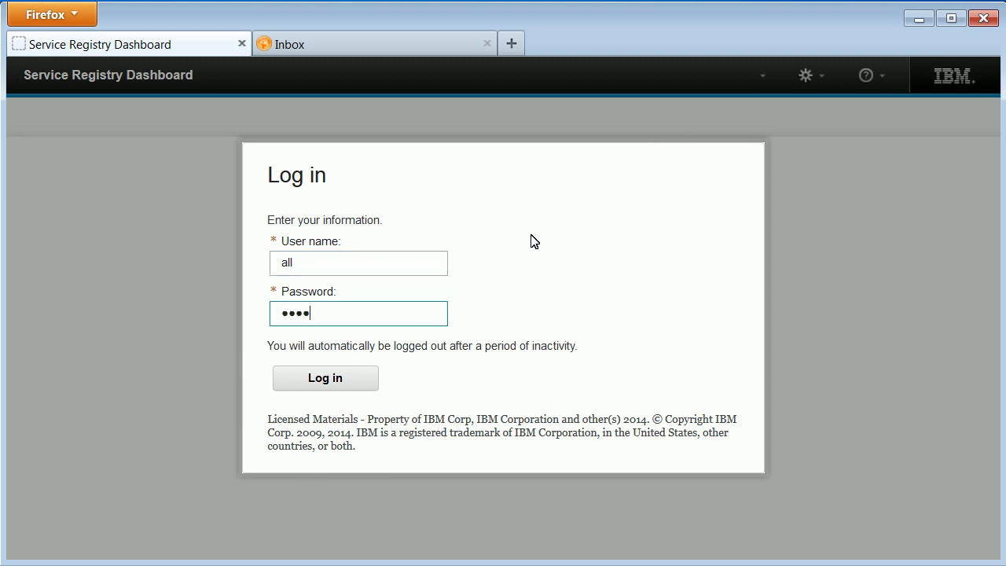
type("••")
left_click(347, 388)
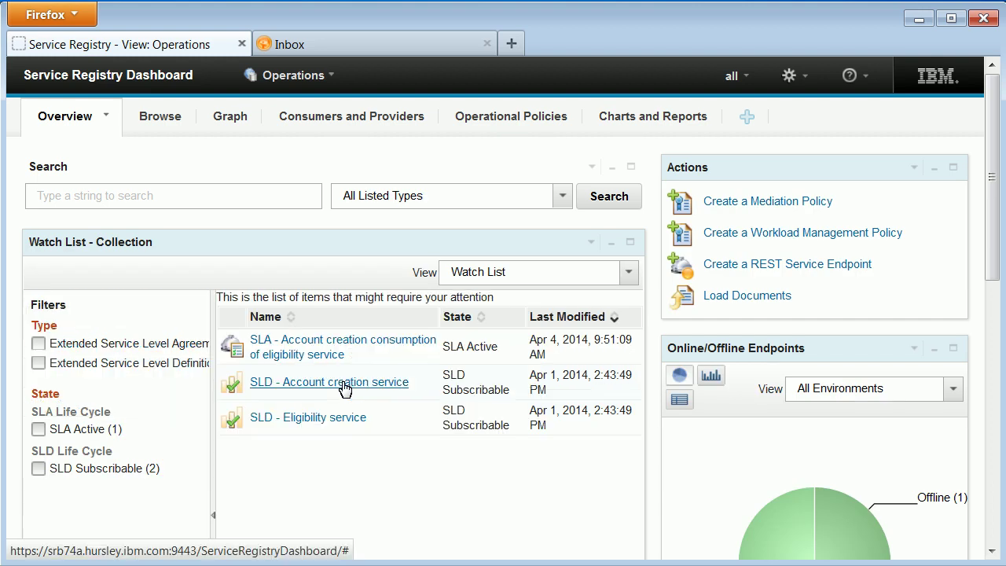
Open SLA - Account creation consumption of eligibility service and subscribe with the subscriber's email address, enabling notification for the Deactivate SLA transition.
mouse_move(344, 387)
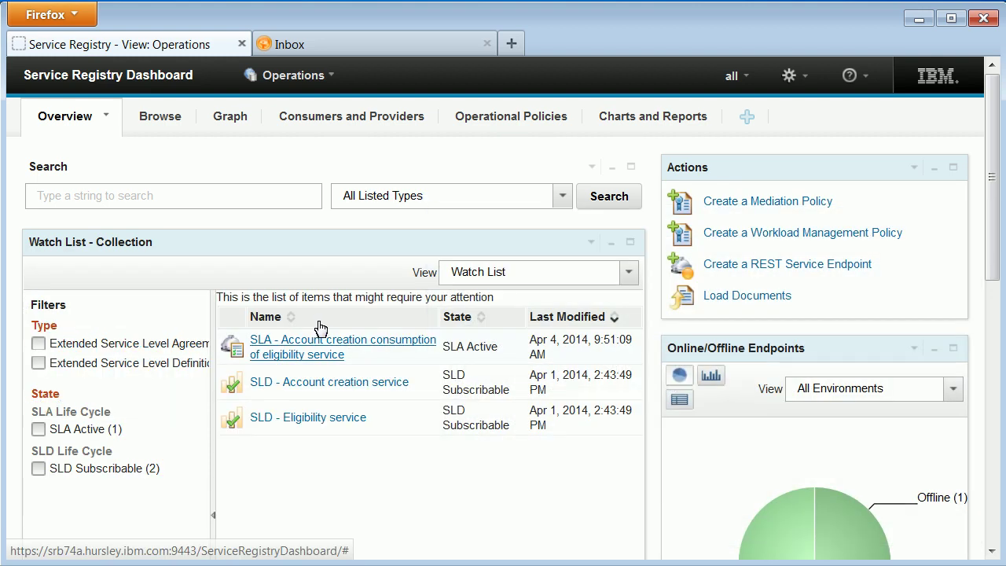
left_click(305, 344)
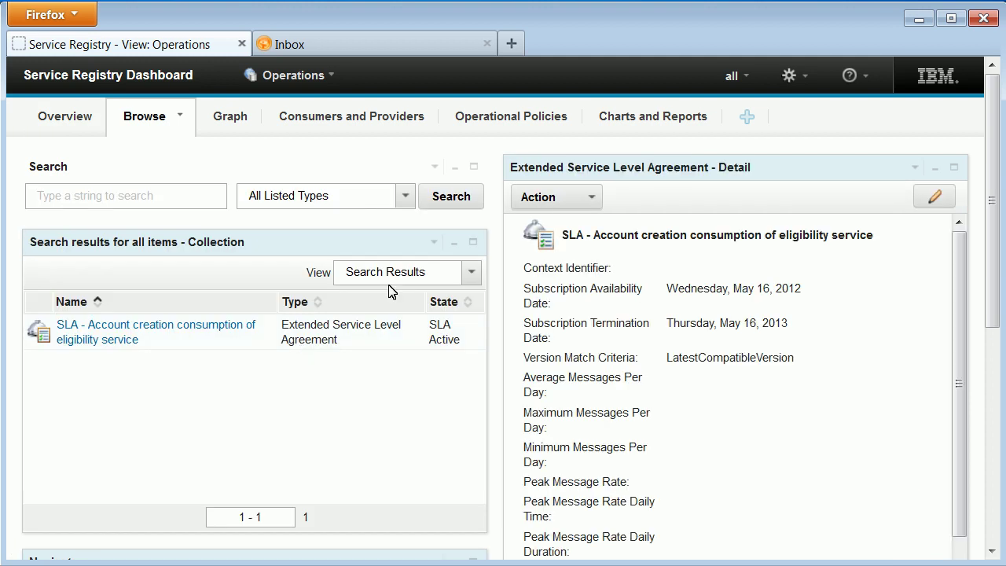
left_click(597, 198)
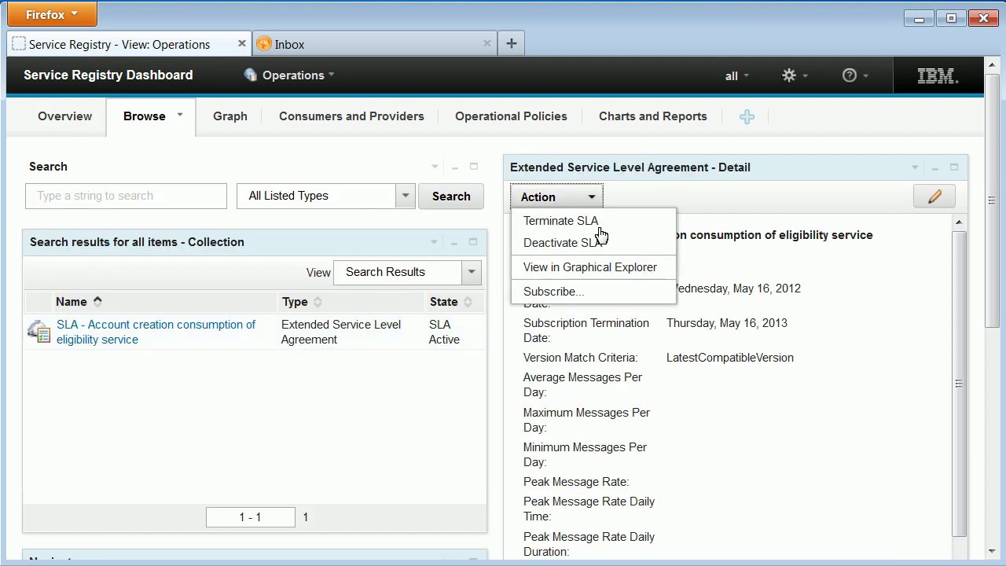
left_click(606, 297)
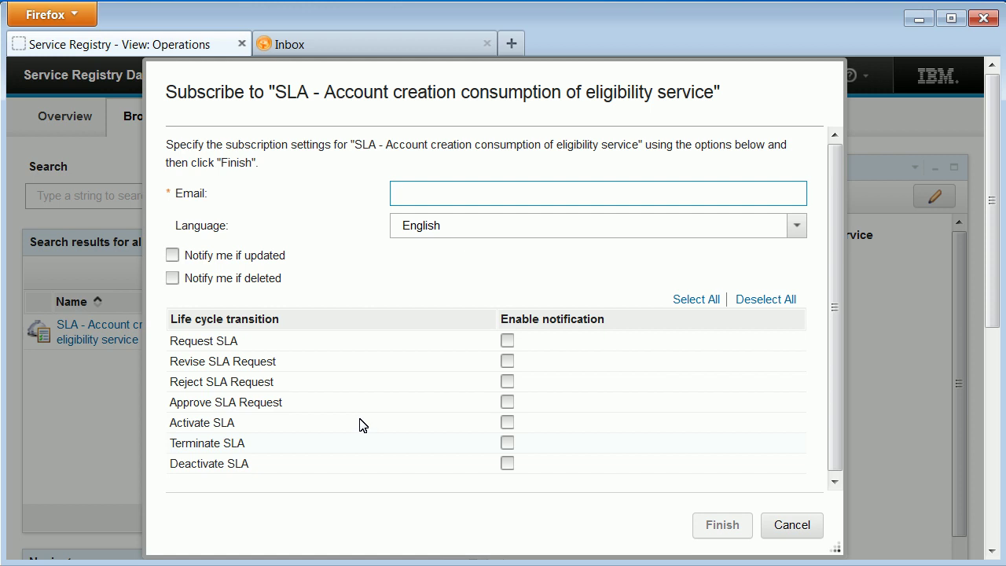
left_click(419, 203)
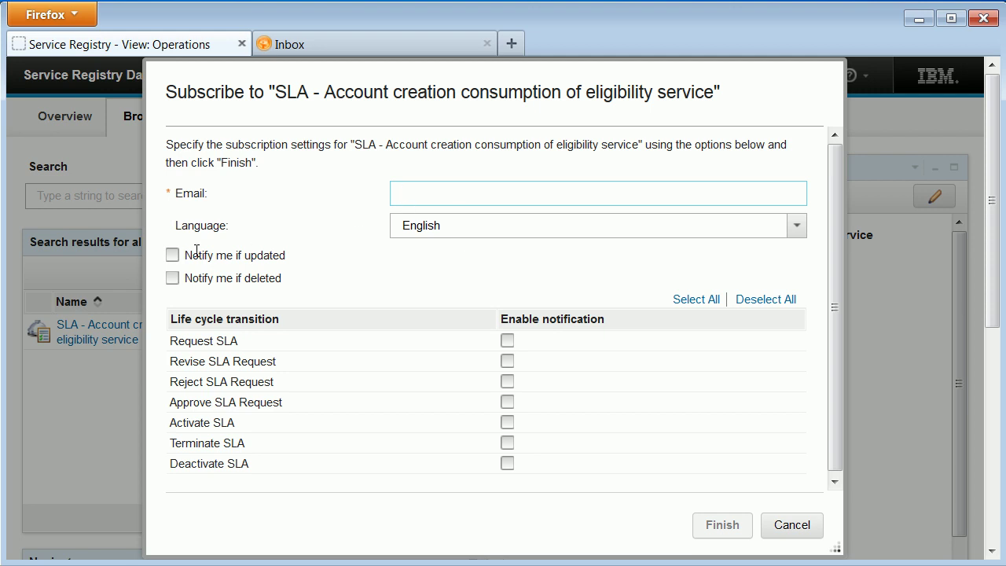
key("ctrl+v")
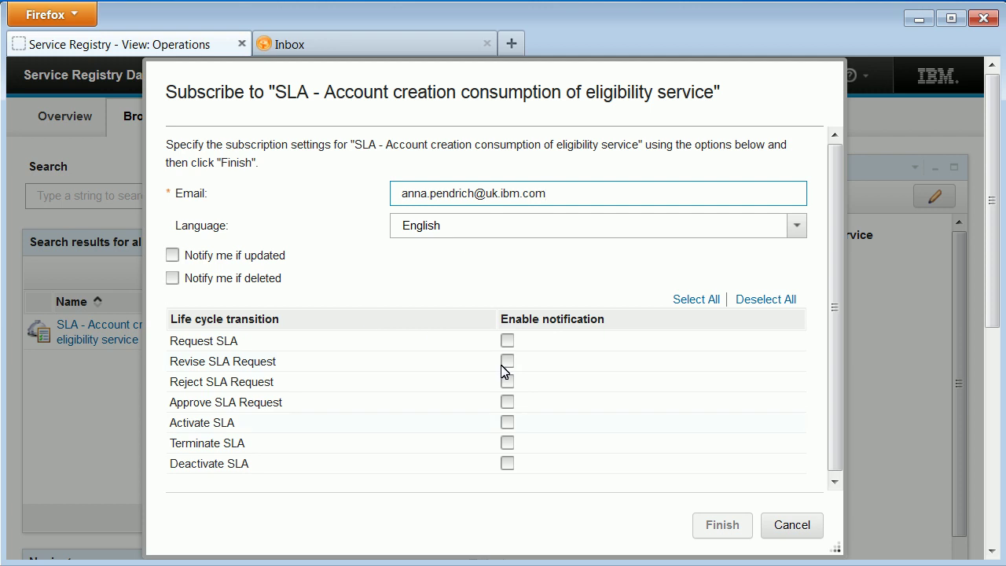
left_click(509, 464)
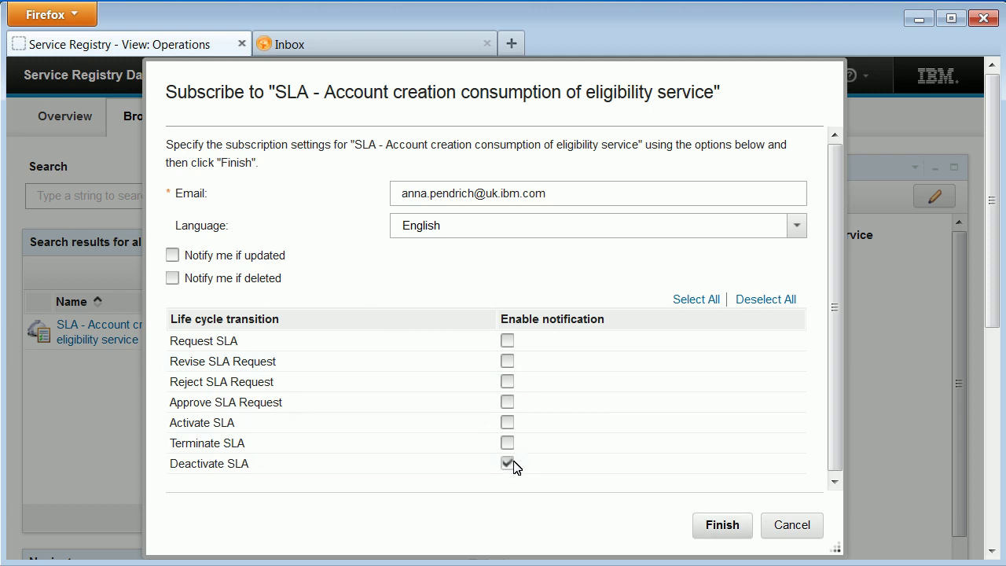
left_click(724, 523)
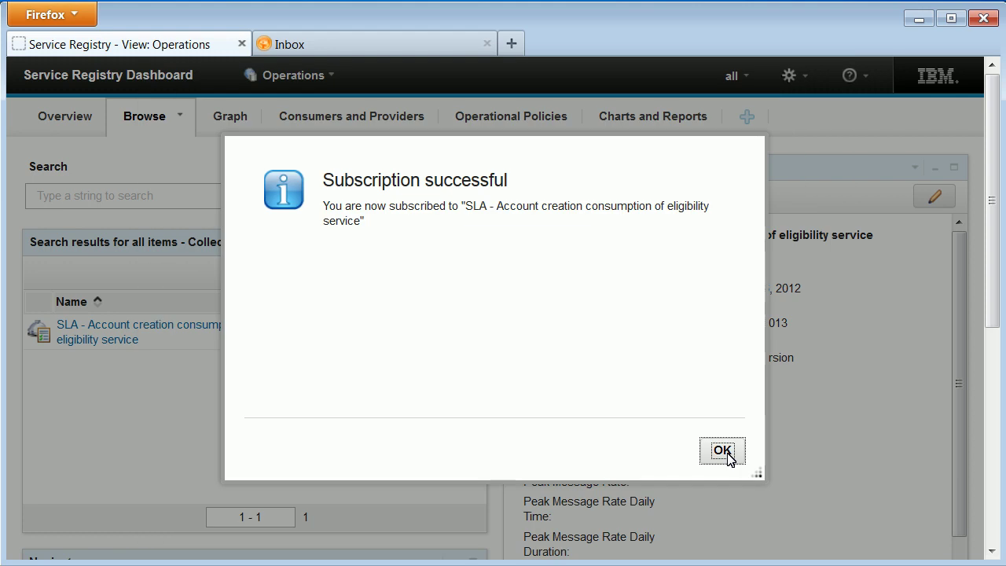
left_click(731, 452)
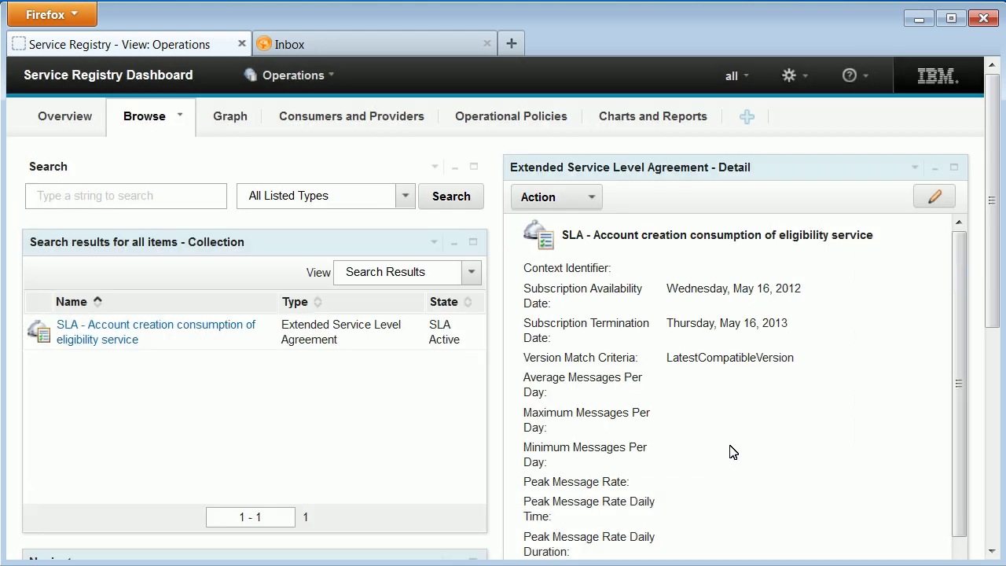
Review the subscriptions to the account creation SLA from its detail view, then close the list.
left_click(579, 201)
left_click(628, 292)
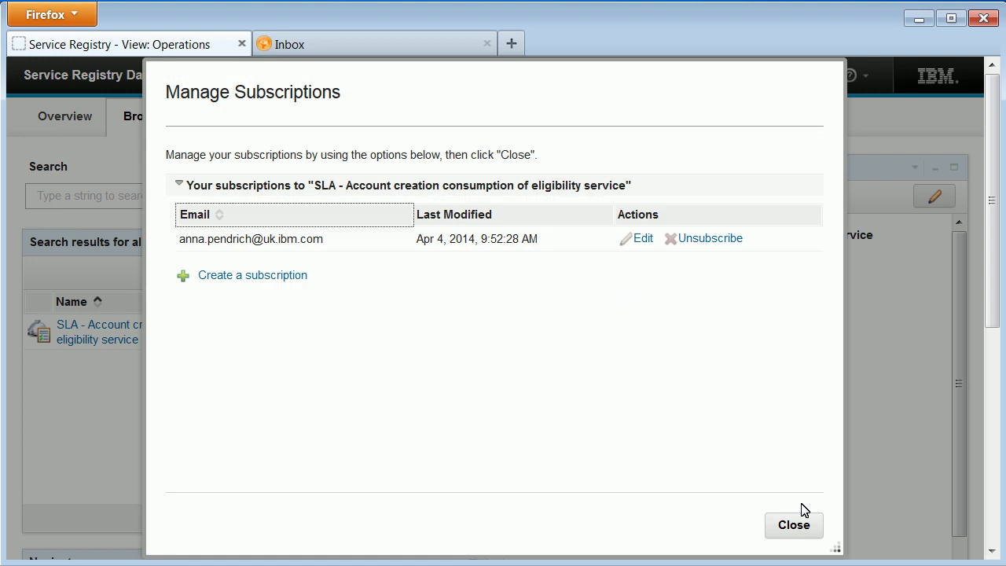
left_click(791, 530)
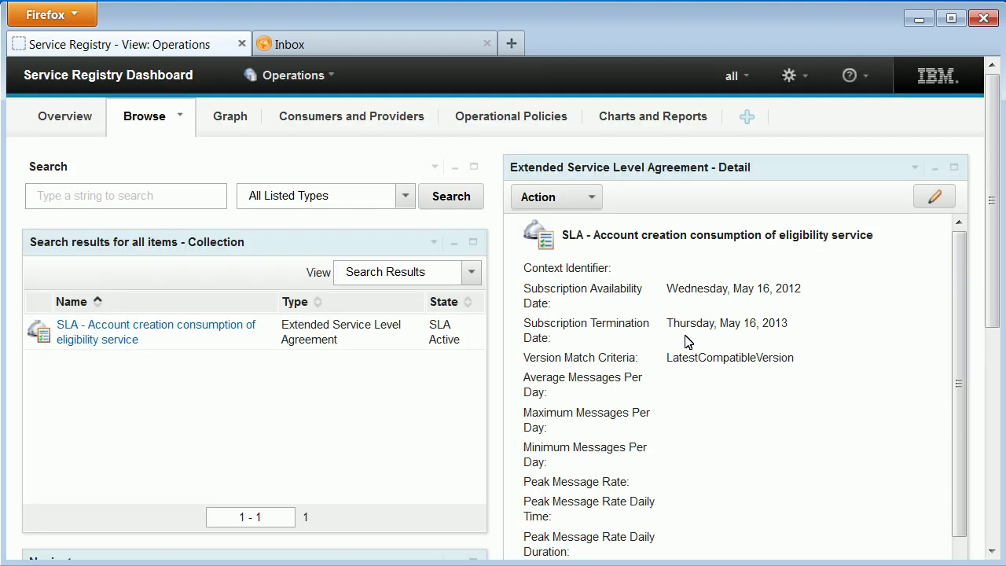
Deactivate SLA - Account creation consumption of eligibility service and acknowledge the completed operation.
left_click(591, 198)
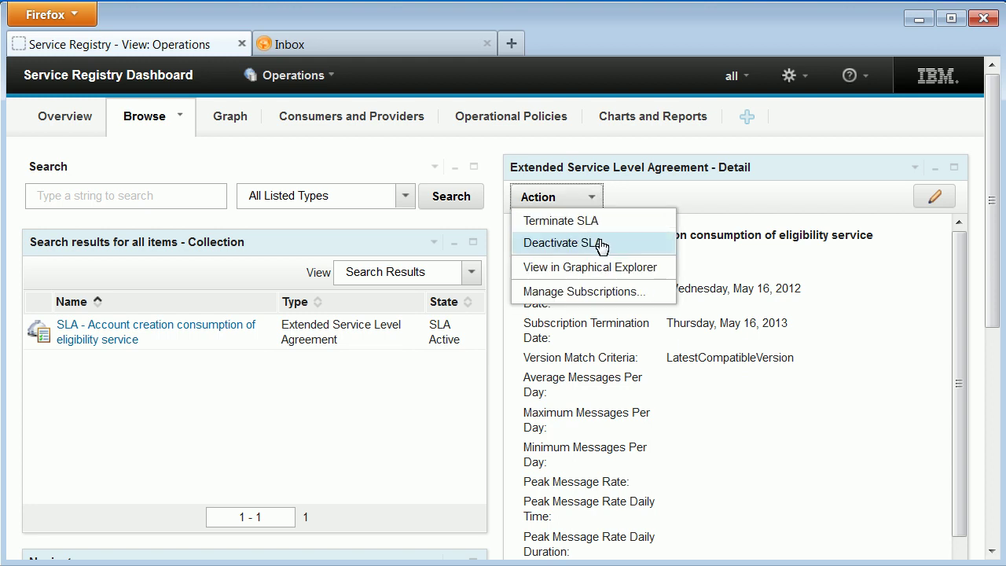
left_click(601, 245)
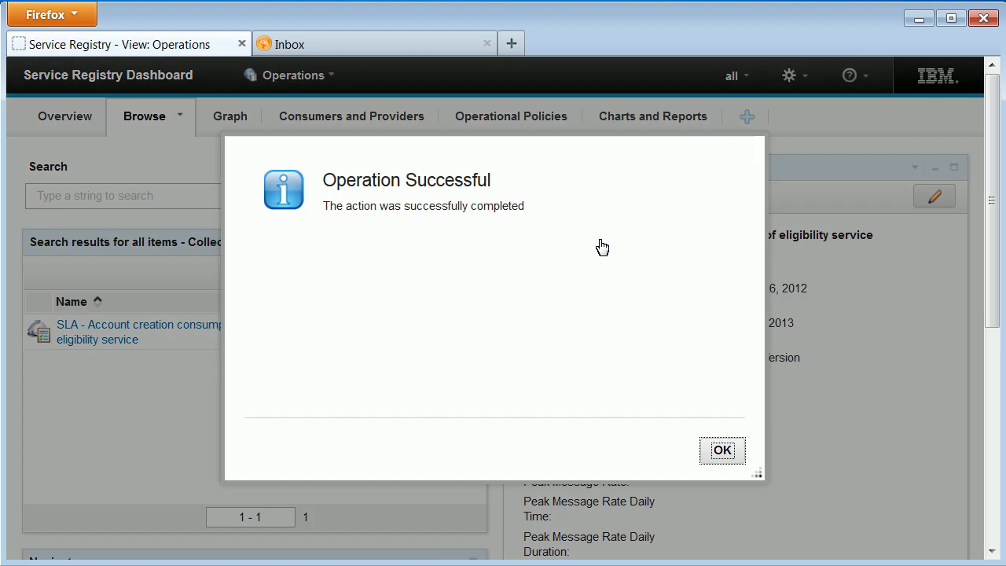
left_click(722, 450)
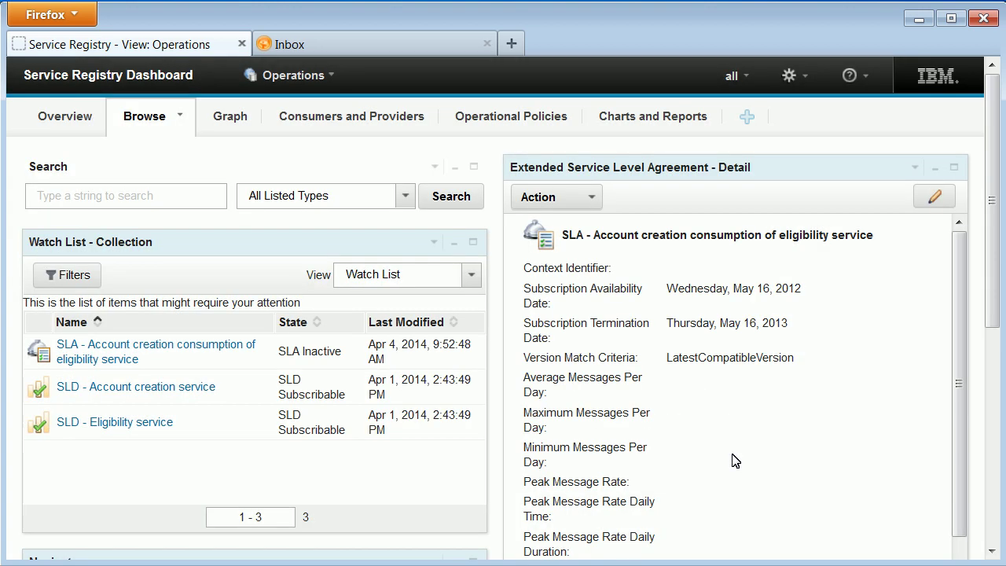
Switch to the mail inbox, refresh it, and open the Service Registry entity transition event message.
left_click(387, 48)
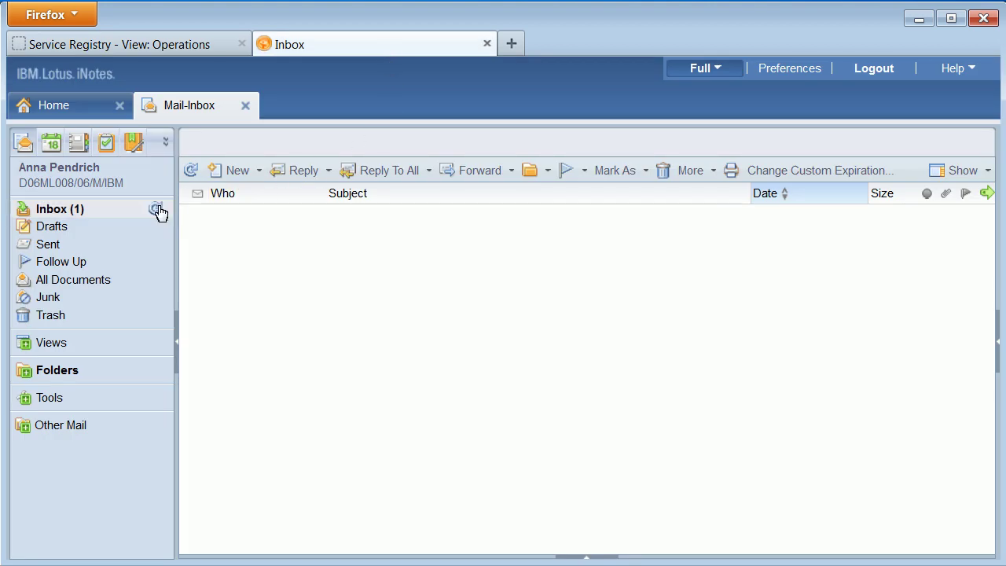
left_click(156, 209)
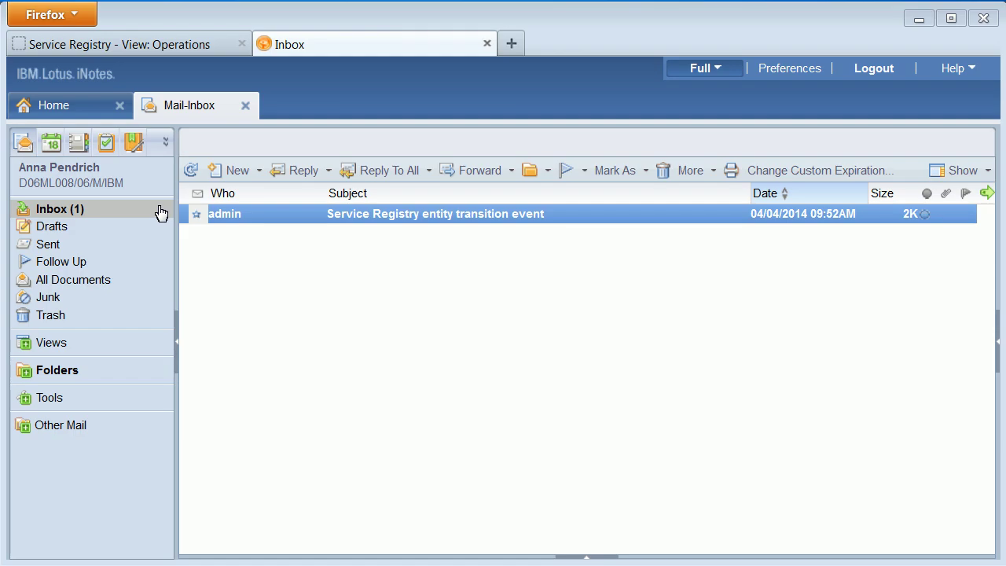
left_click(351, 221)
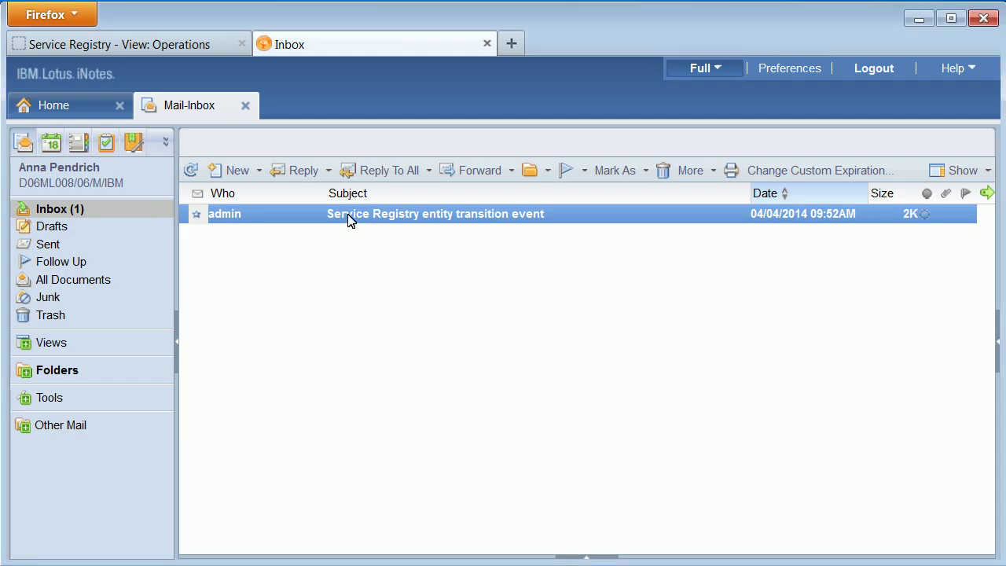
double_click(350, 221)
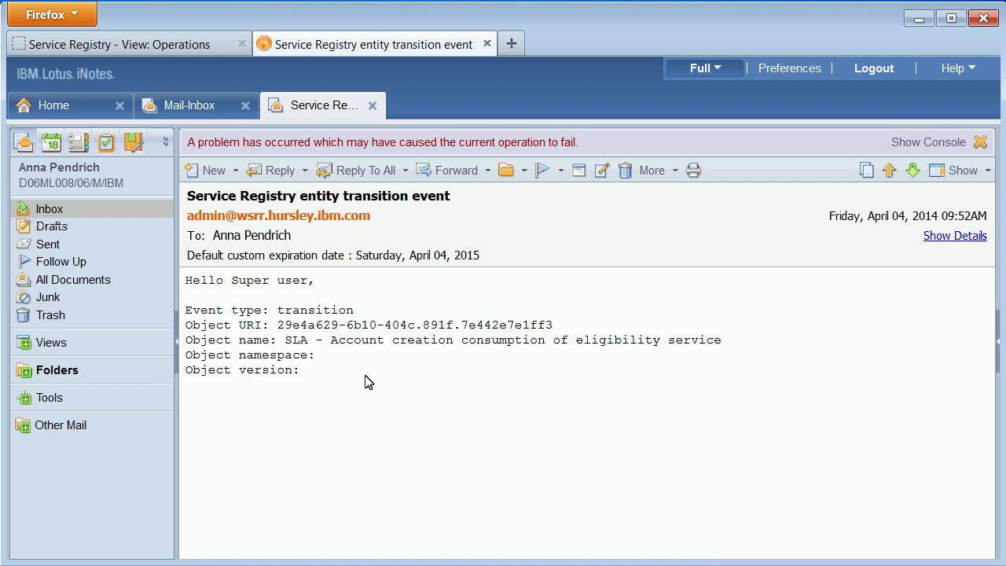
Switch back to the Service Registry Dashboard, search for items of type Business Service, and open Account eligibility.
left_click(161, 49)
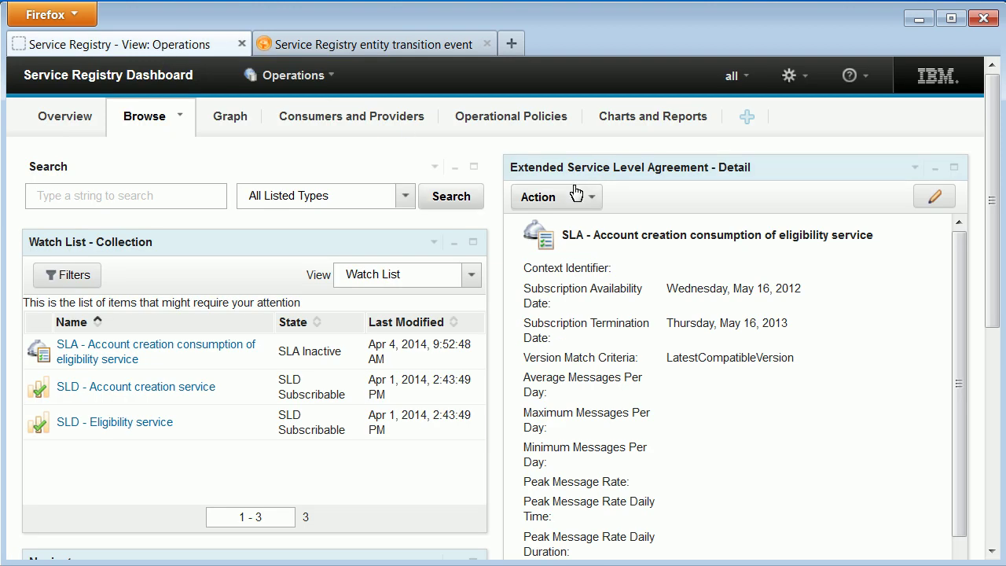
left_click(405, 198)
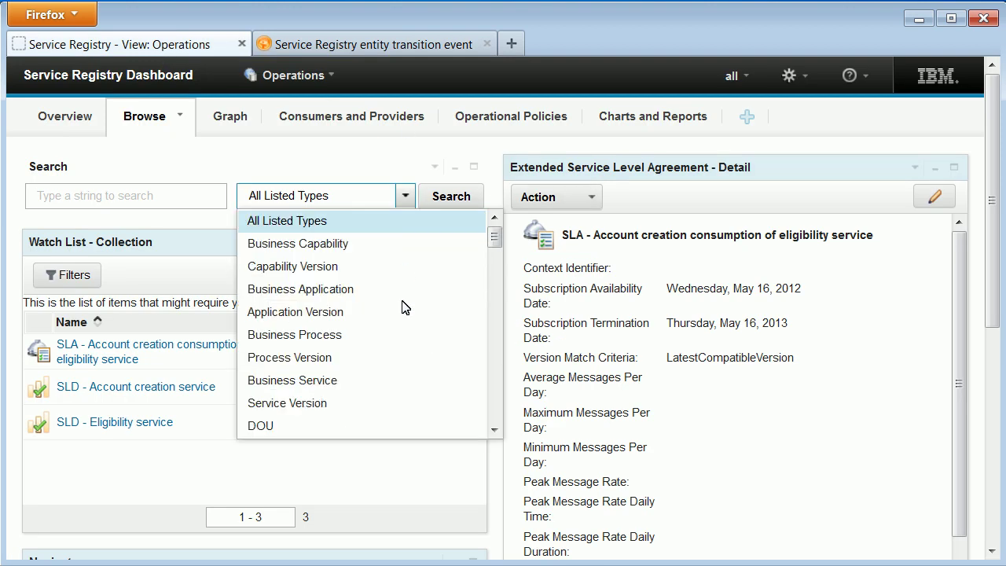
left_click(403, 385)
left_click(444, 196)
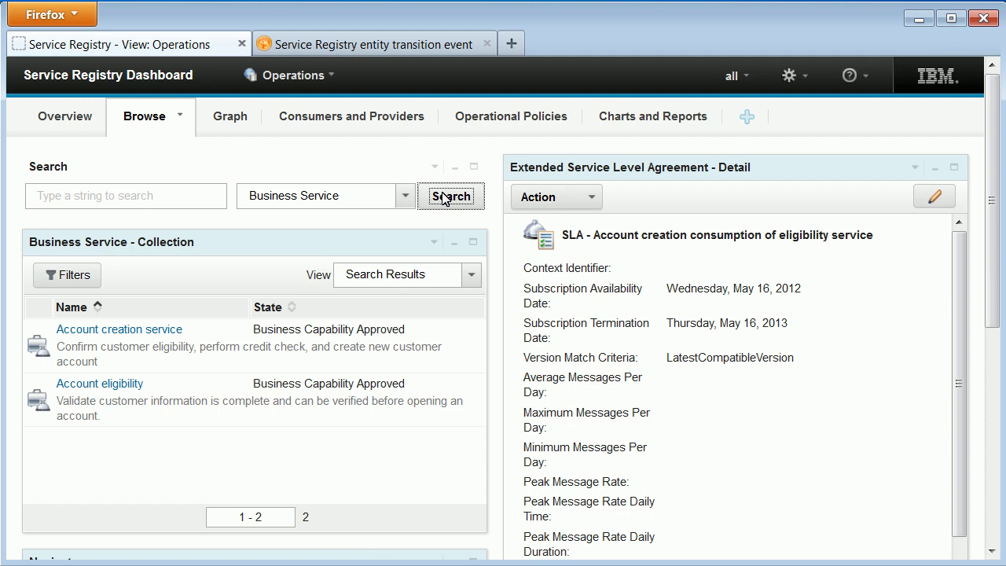
left_click(122, 387)
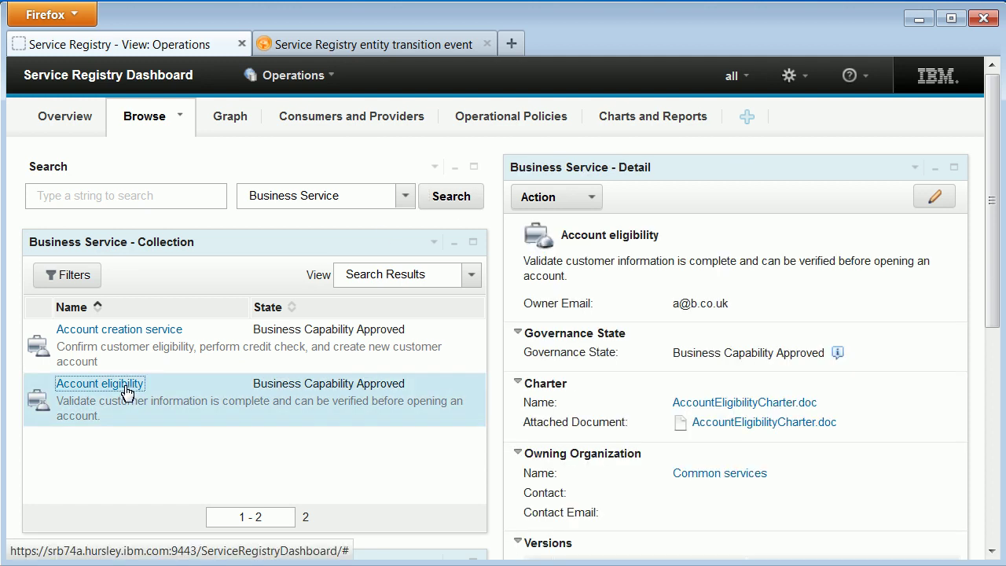
Edit the Account eligibility service so its owner email address ends in .com, and save the change.
left_click(946, 196)
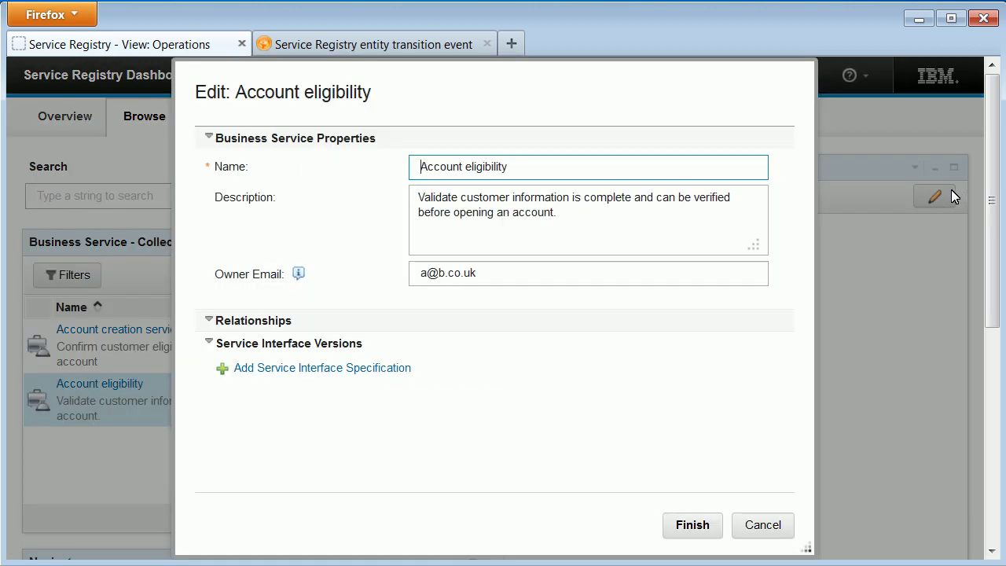
left_click(545, 277)
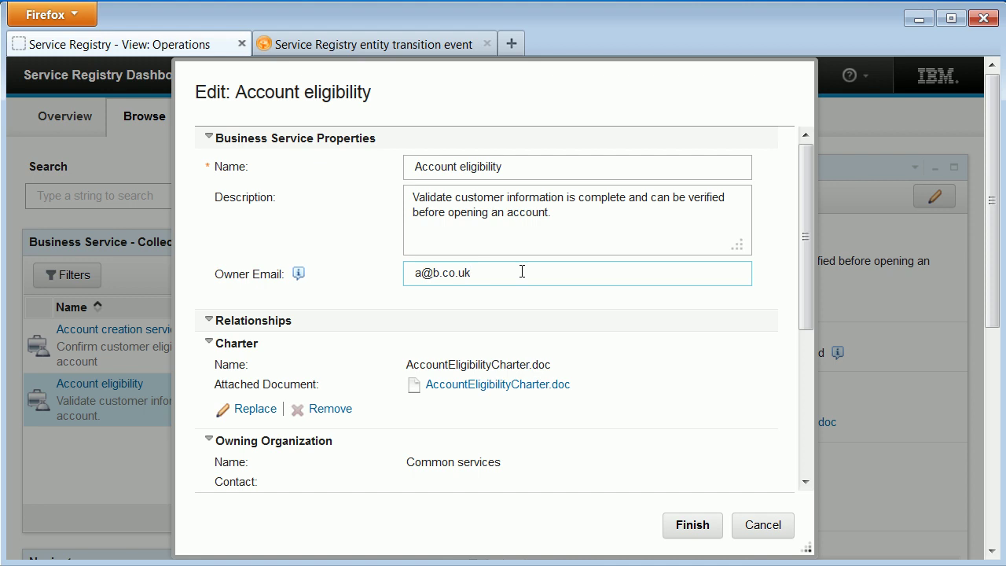
key("BackSpace")
key("BackSpace")
key("BackSpace")
left_click(675, 523)
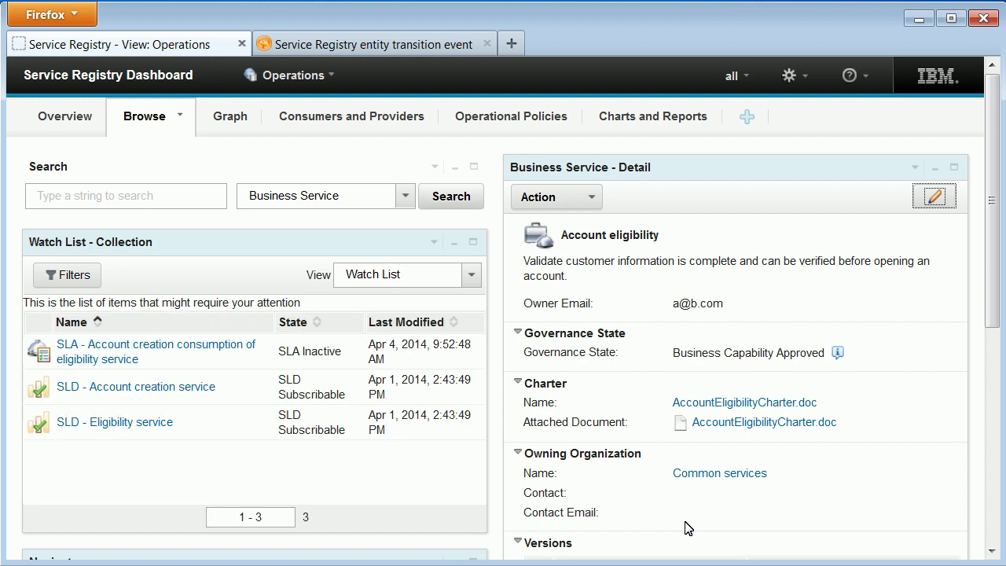
Switch to the mail inbox, refresh it, and open the Service Registry entity update event message.
left_click(368, 47)
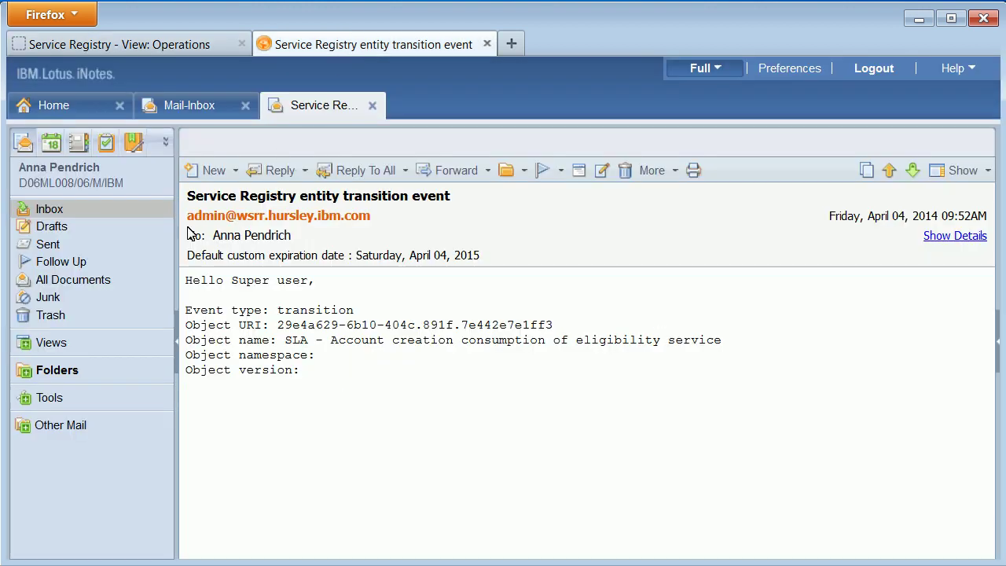
left_click(189, 110)
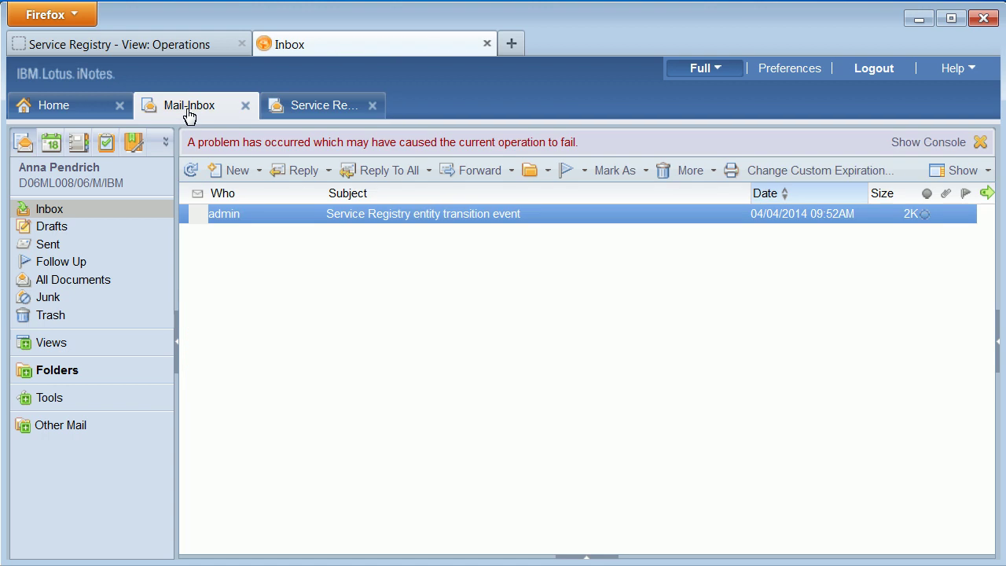
left_click(156, 211)
left_click(156, 211)
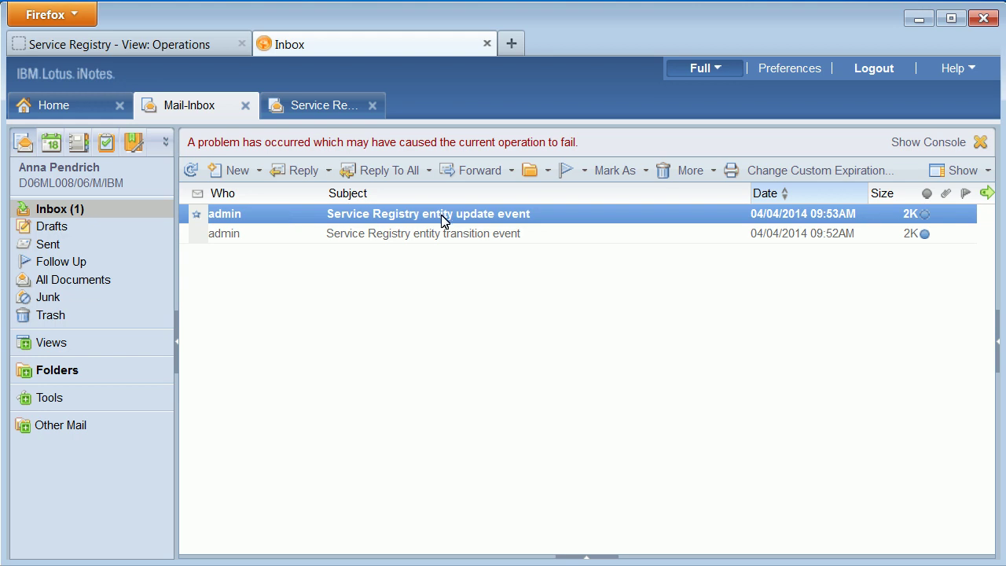
double_click(487, 218)
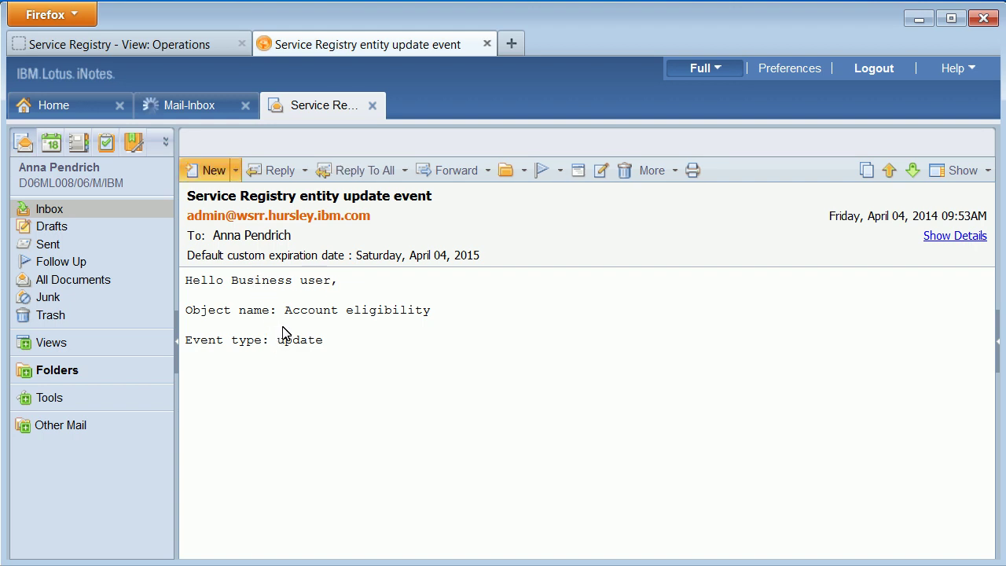
Back in the dashboard, edit the Browse page and examine the Business Service subscription options in the detail widget's display settings, then close them.
left_click(151, 48)
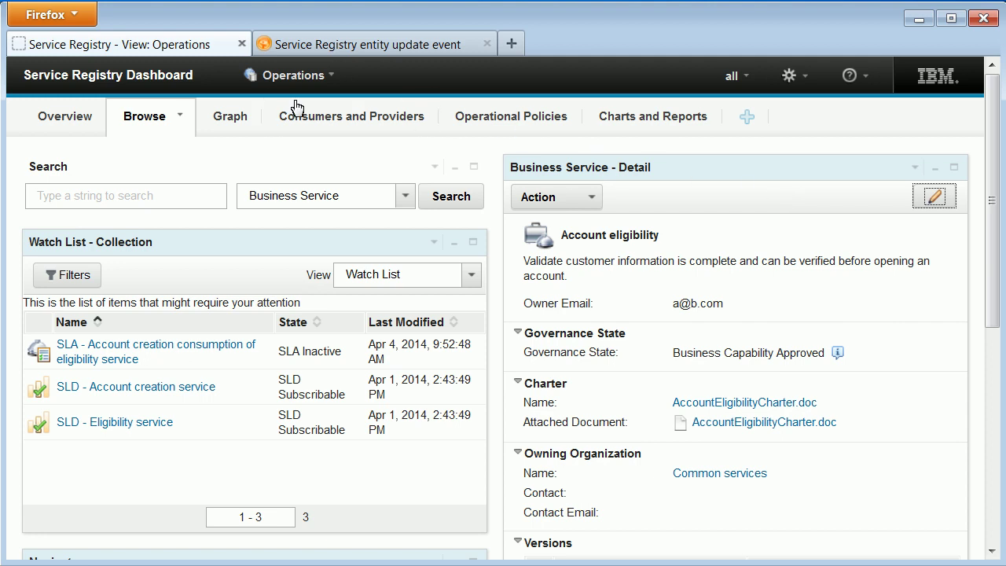
left_click(182, 124)
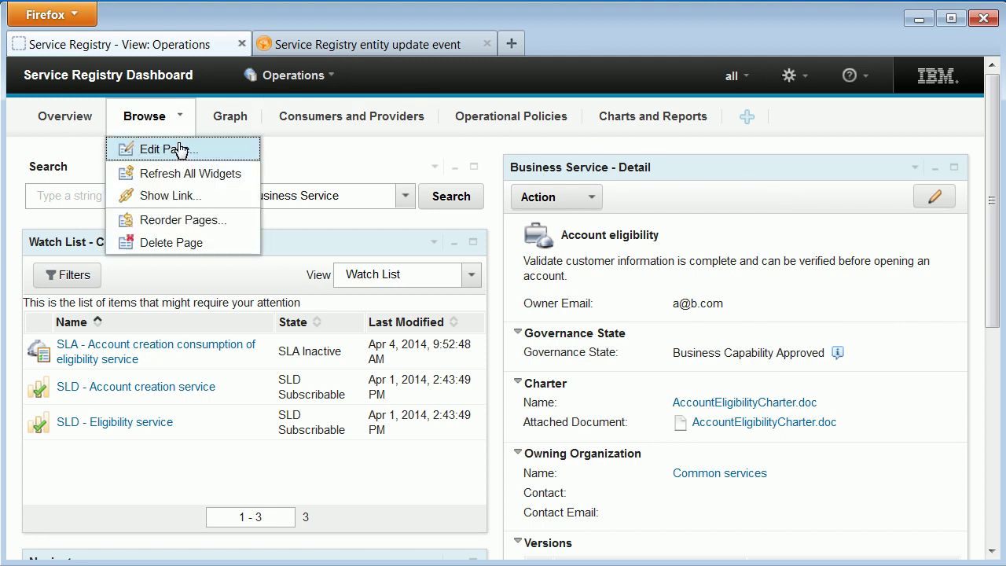
left_click(180, 149)
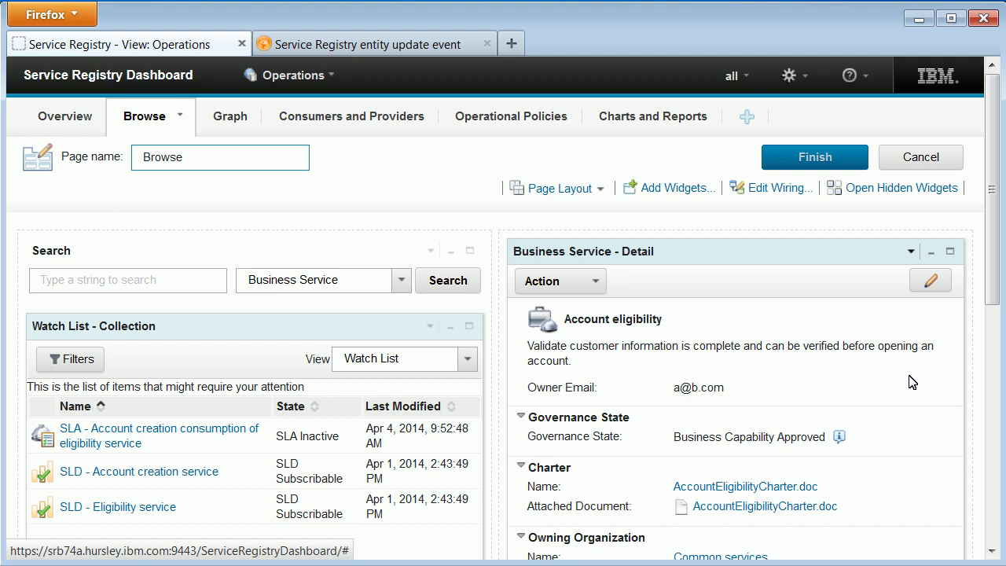
left_click(910, 252)
left_click(907, 264)
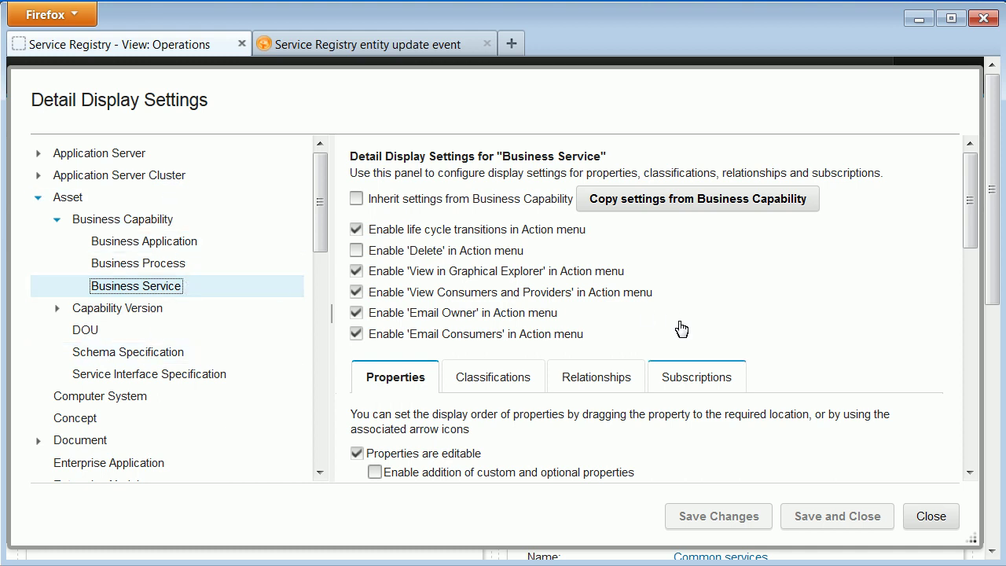
left_click(717, 381)
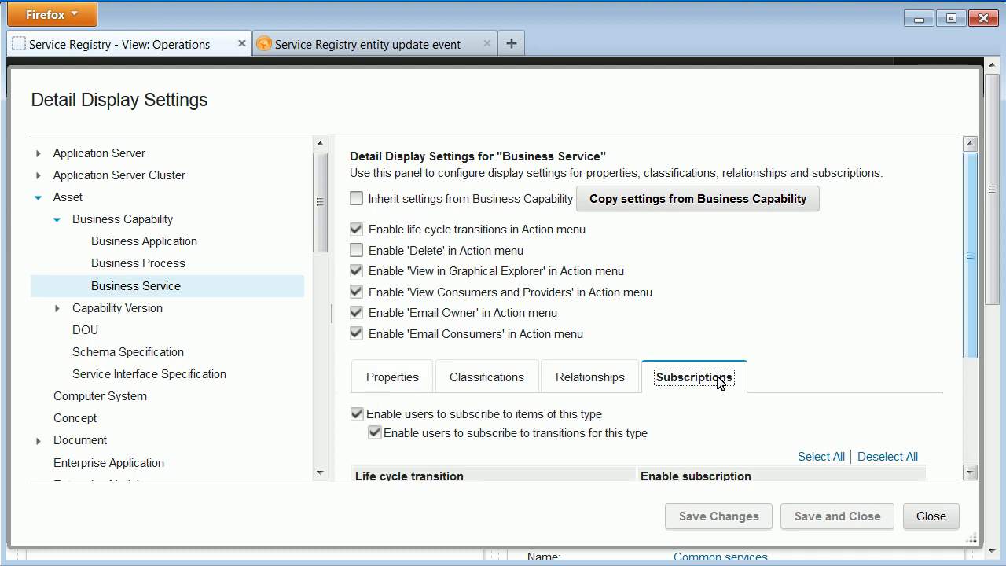
scroll(963, 208, "down", 2)
scroll(966, 221, "down", 3)
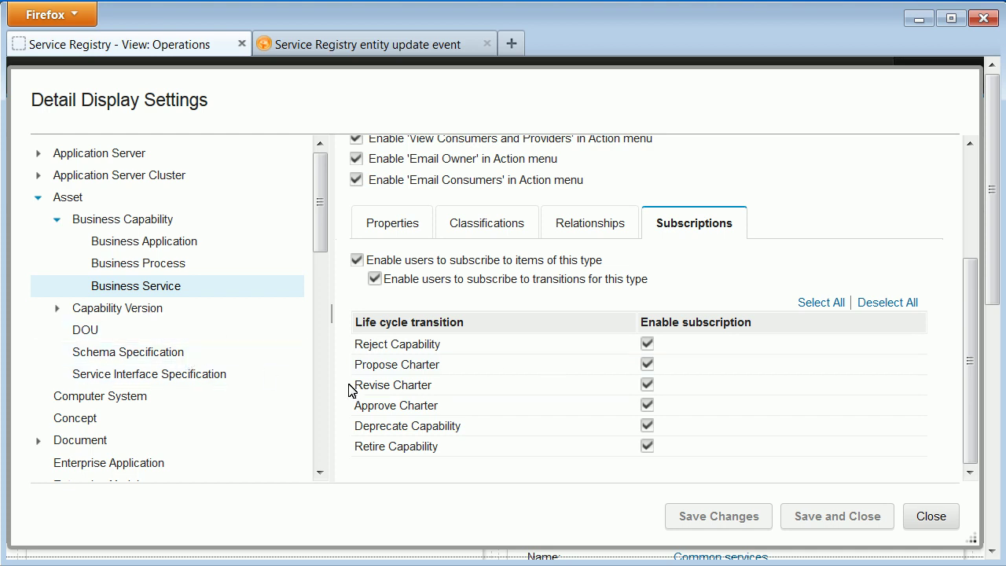
left_click(933, 521)
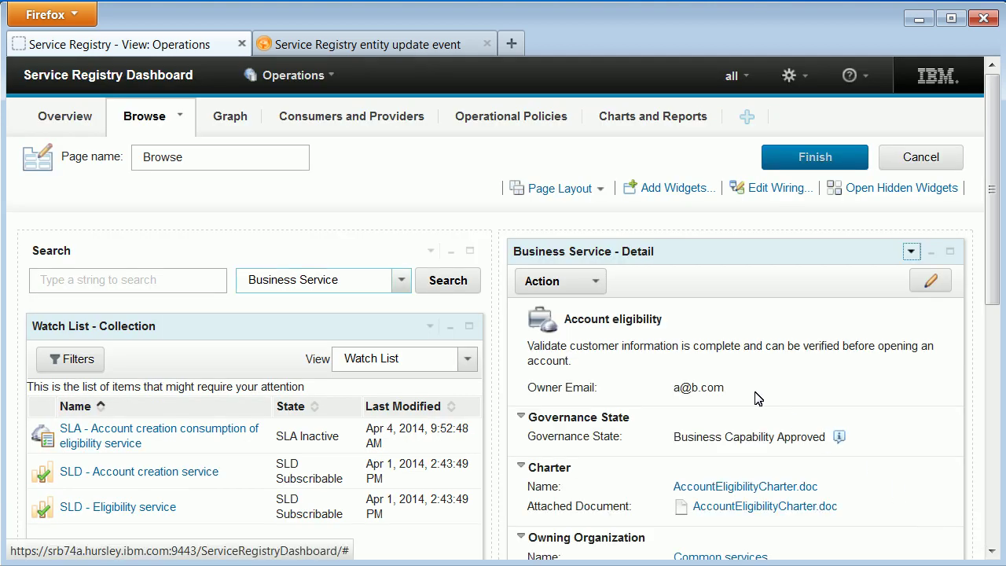
Go to the Overview page, put it into edit mode, and open the settings of its Actions widget.
left_click(69, 112)
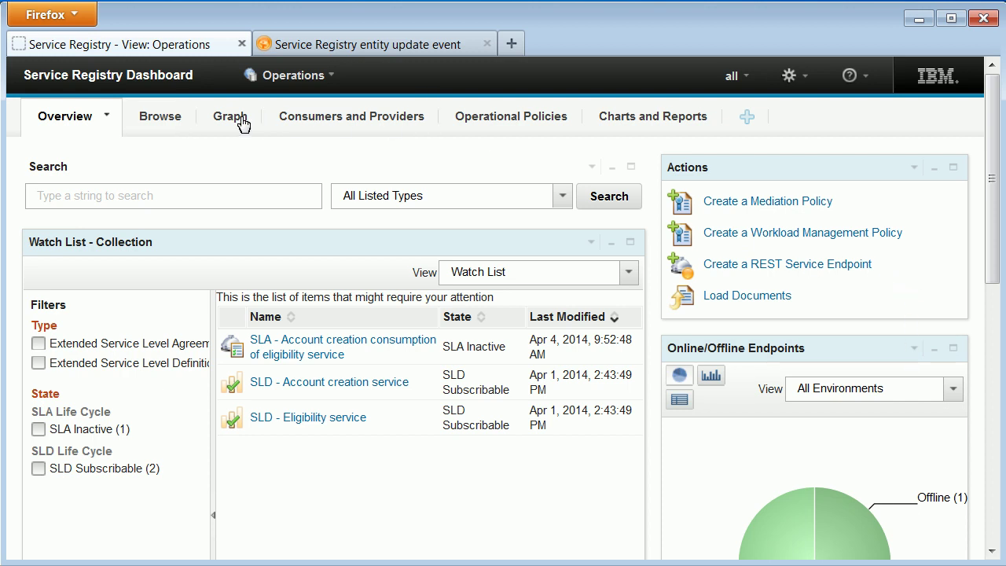
left_click(107, 117)
left_click(105, 149)
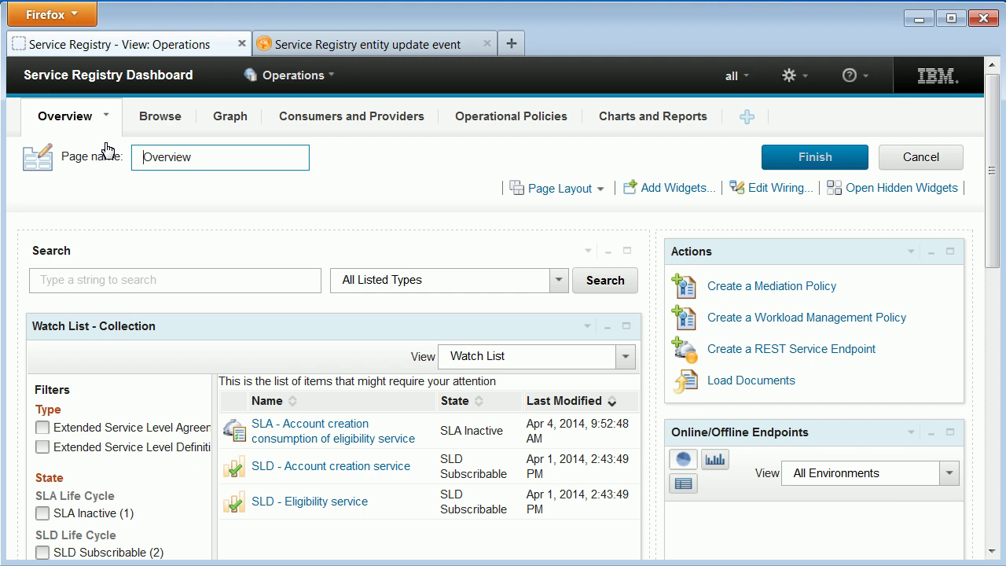
left_click(910, 252)
left_click(897, 268)
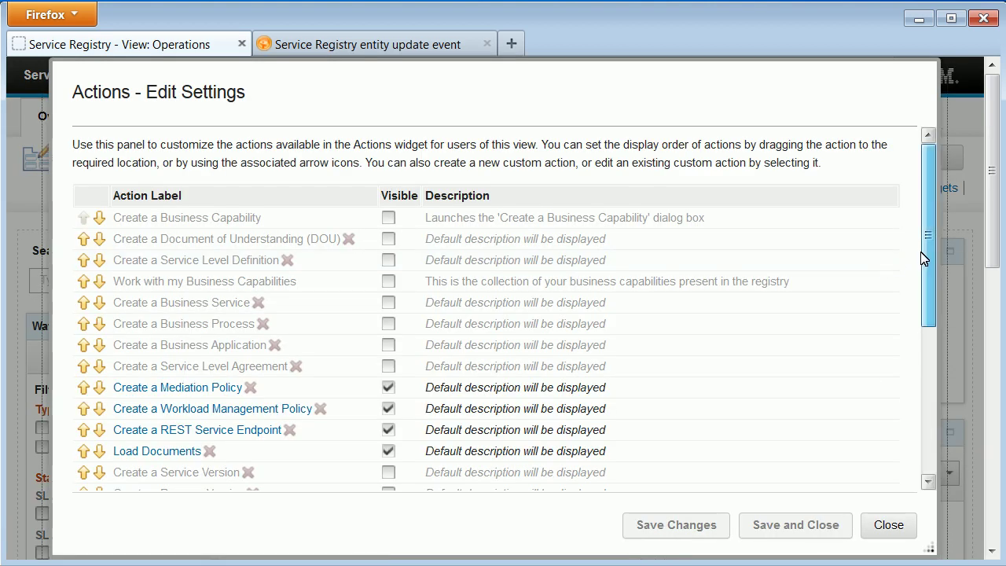
scroll(924, 262, "down", 6)
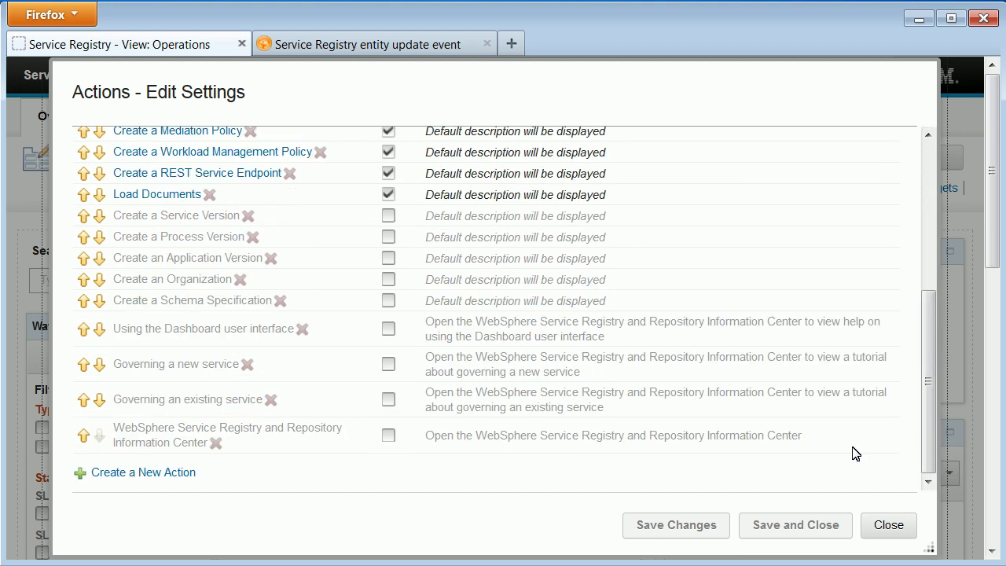
Create an action labelled Manage Subscriptions with the Manage Subscriptions action type, and save the widget settings and the page.
left_click(180, 473)
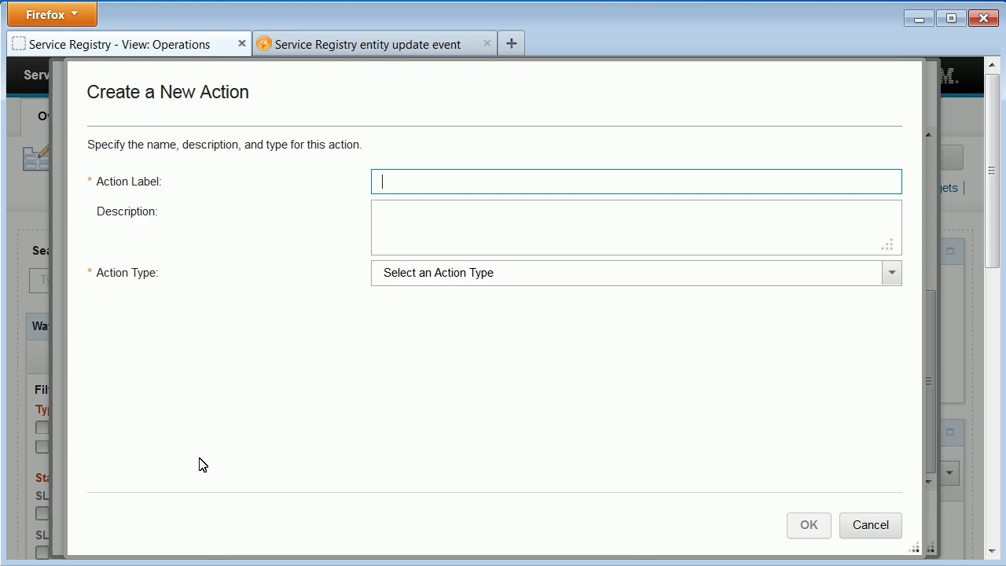
type("Manage Subscriptions")
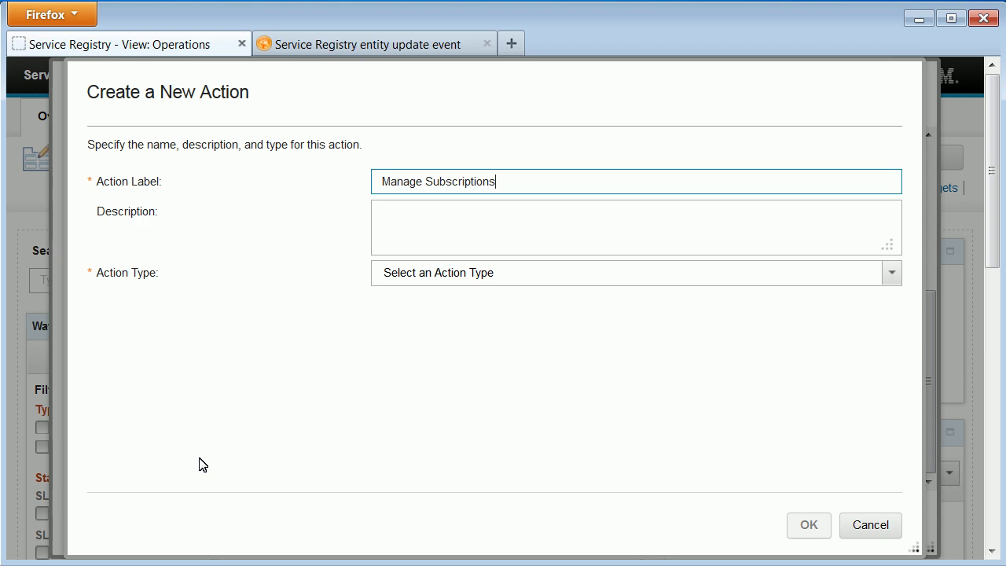
left_click(554, 269)
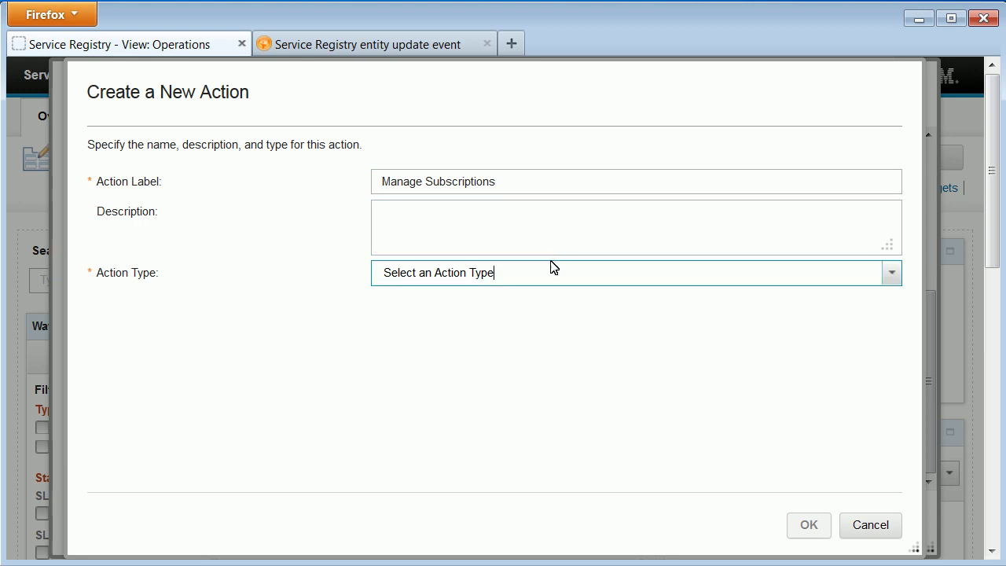
left_click(518, 435)
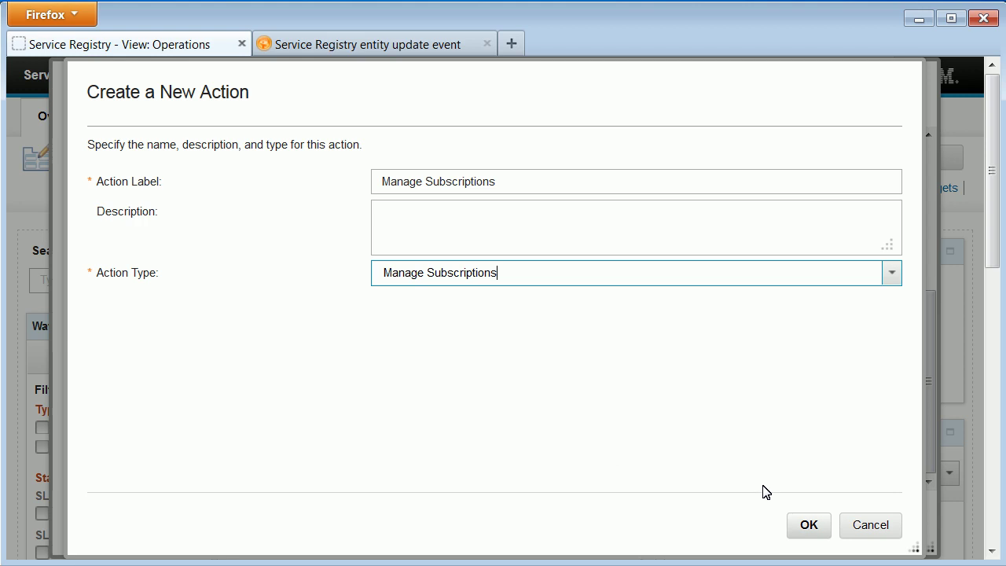
left_click(803, 525)
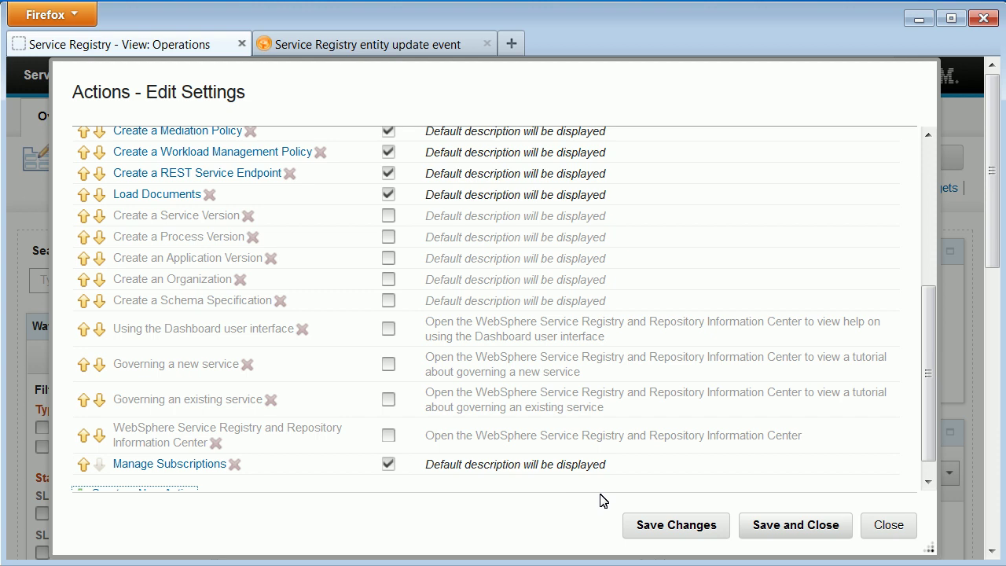
left_click(812, 528)
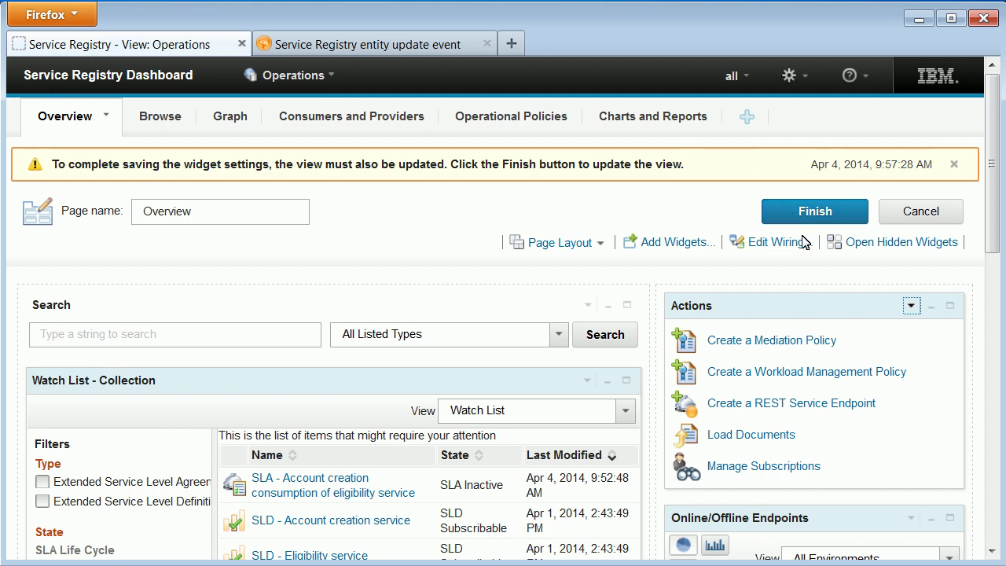
left_click(801, 209)
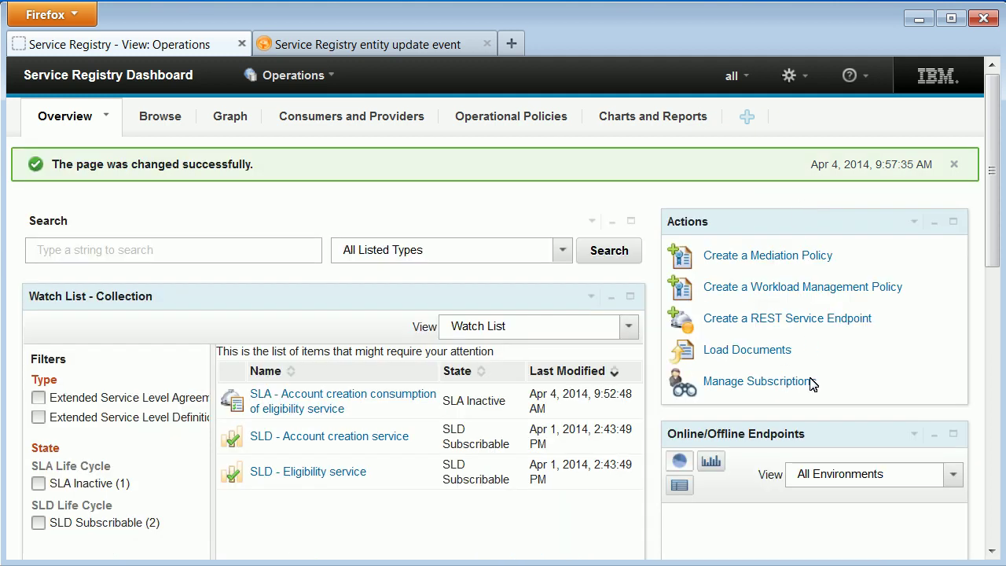
Review your own subscriptions through the new Manage Subscriptions action, then close the list.
left_click(769, 383)
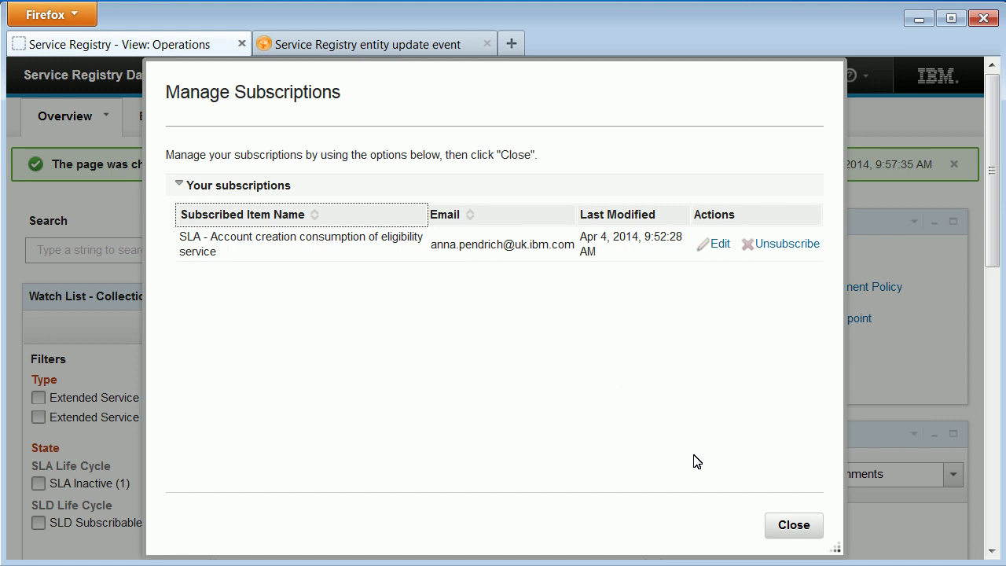
left_click(787, 528)
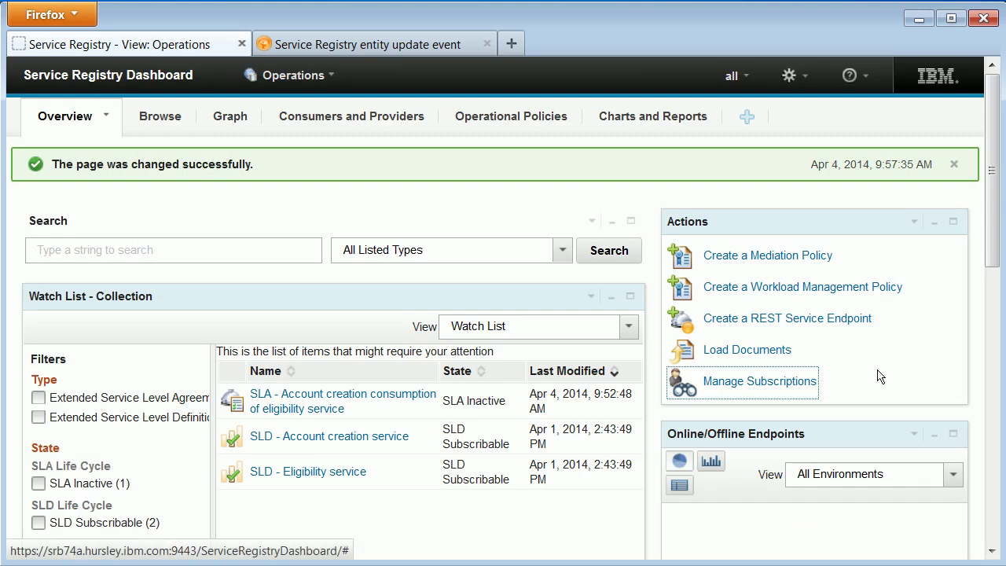